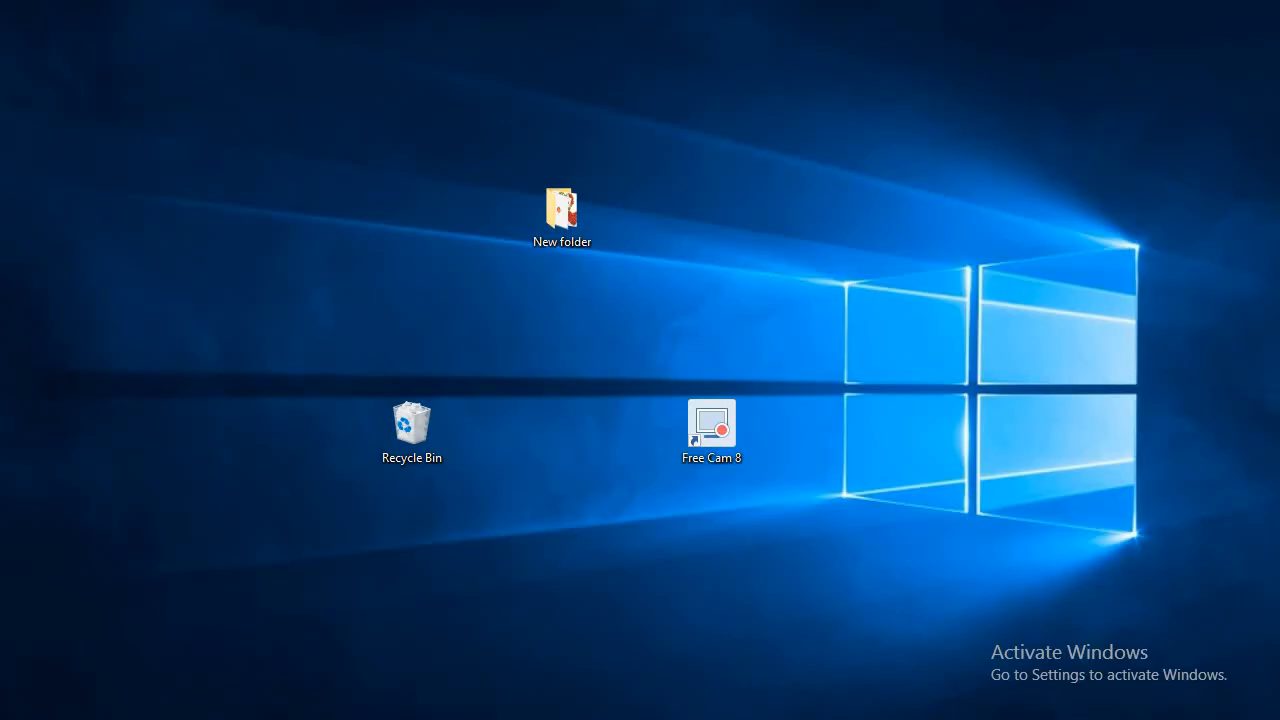
Launch CorelDRAW 12 and start a new blank drawing
key(super)
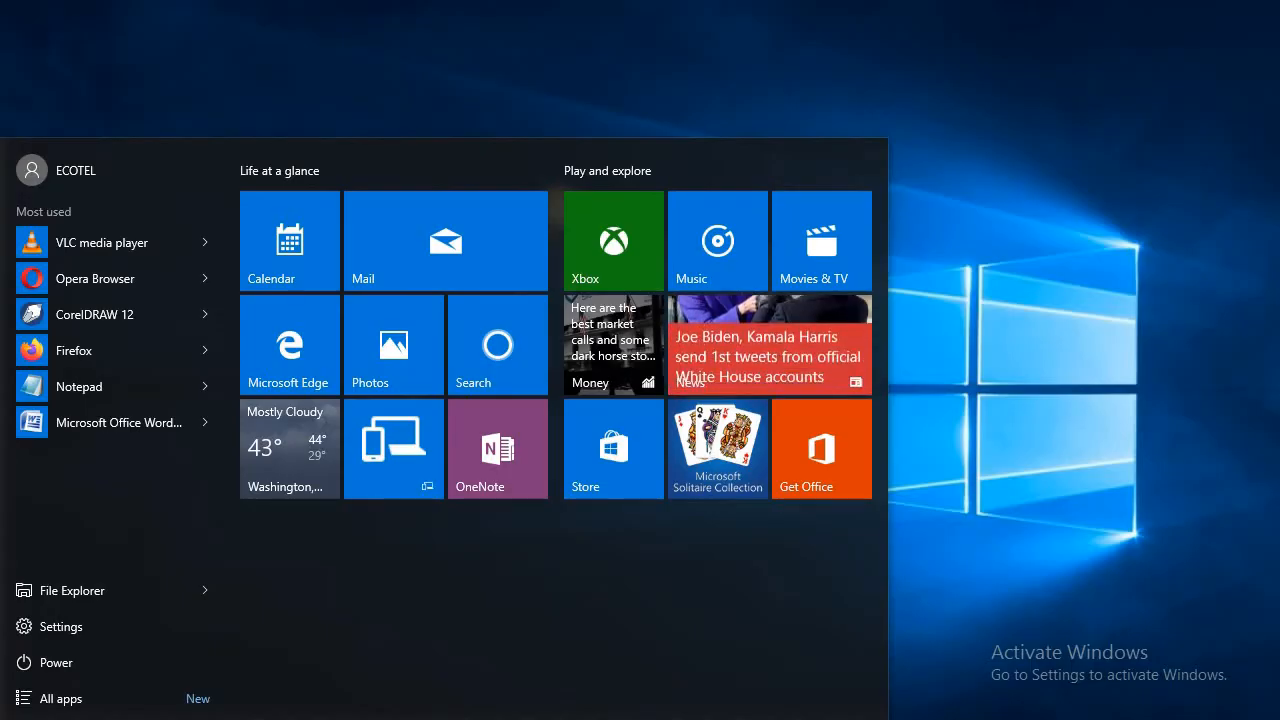
click(96, 316)
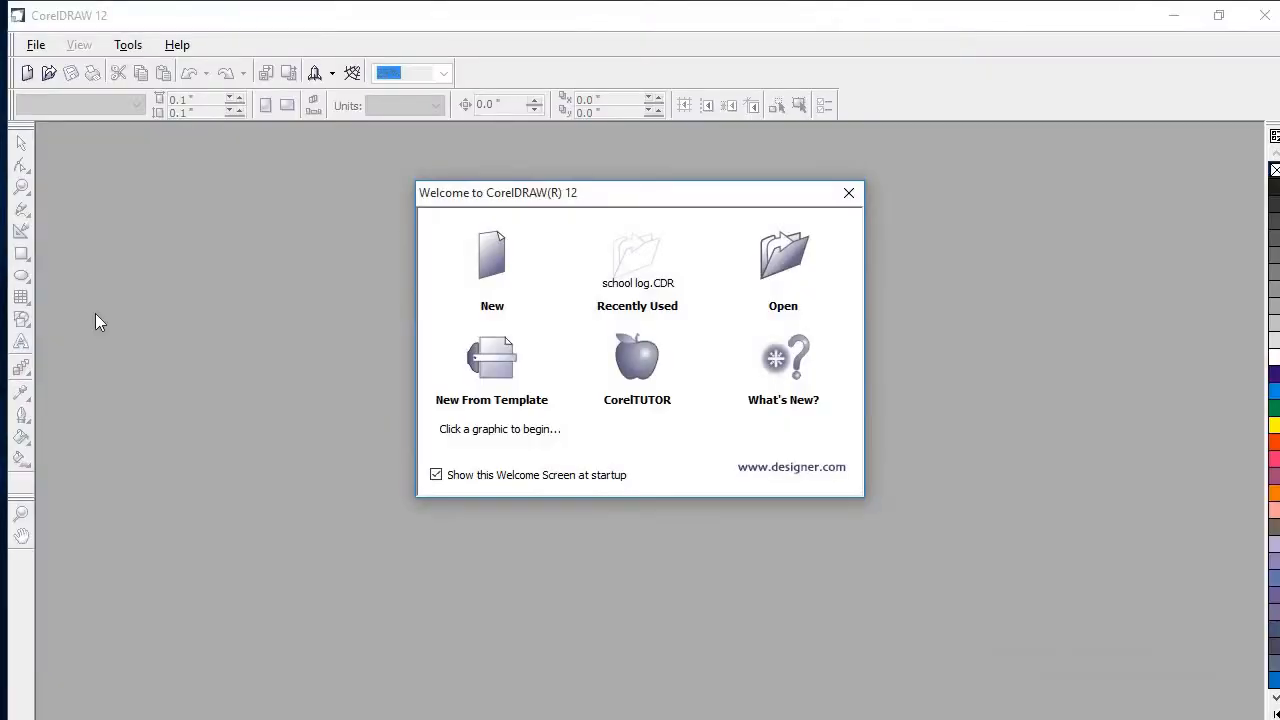
click(477, 280)
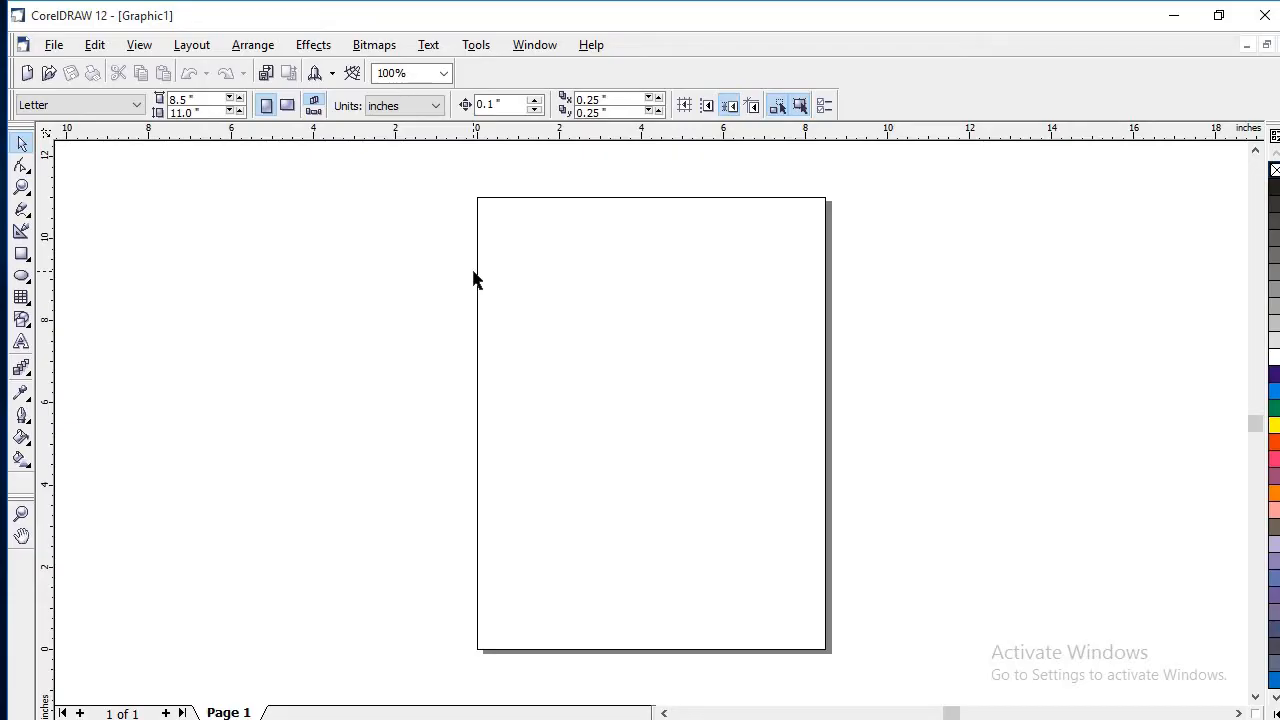
Save the drawing as a CDR file named "three objectis" on Local Disk (C:)
click(44, 44)
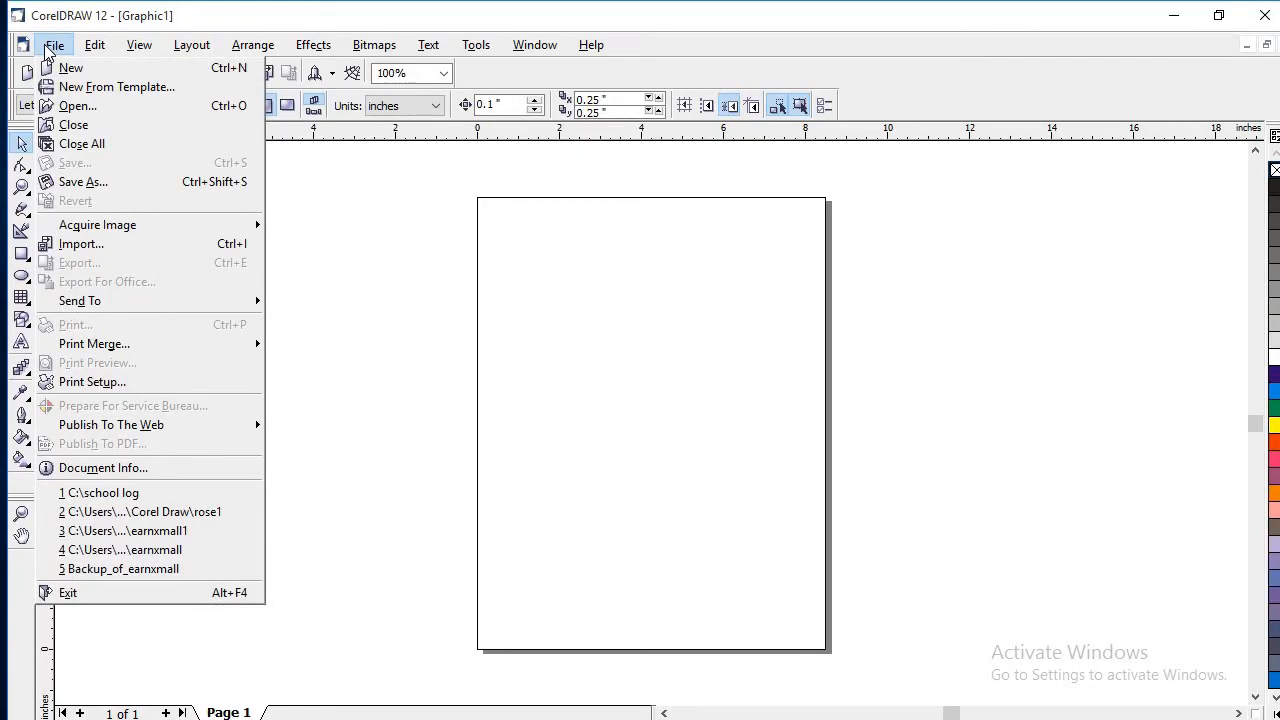
click(84, 182)
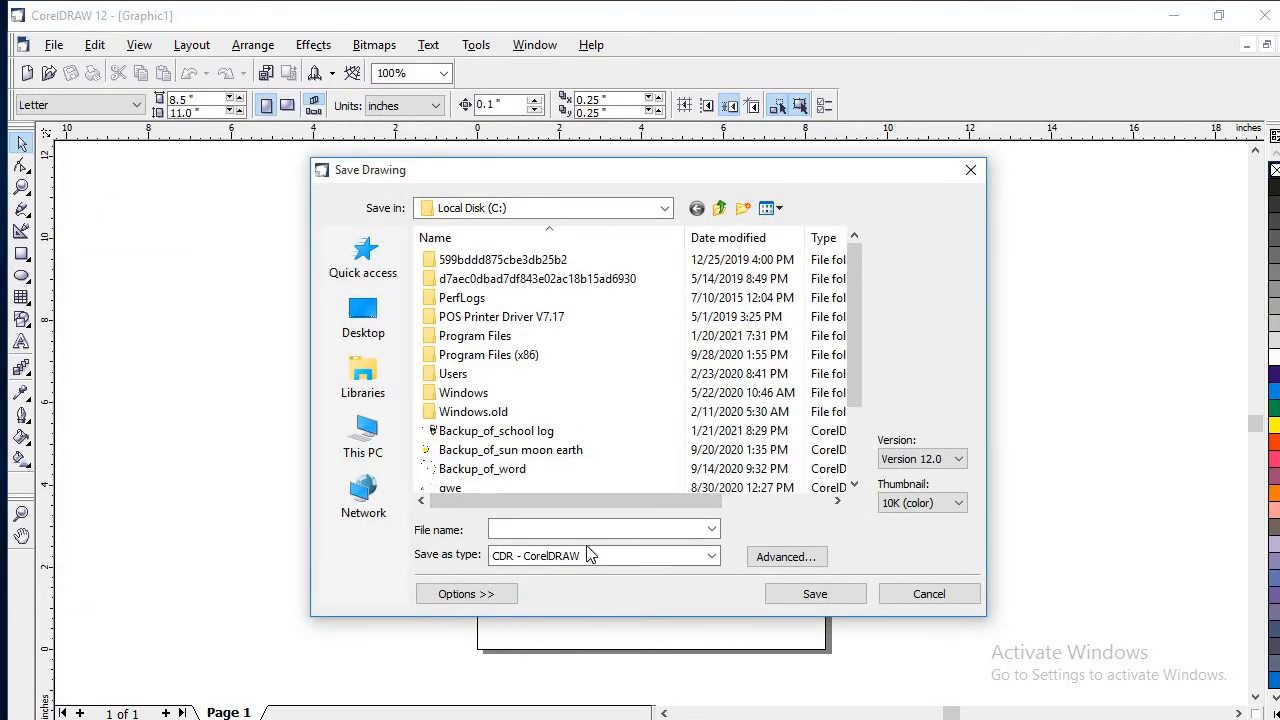
click(583, 528)
text(th)
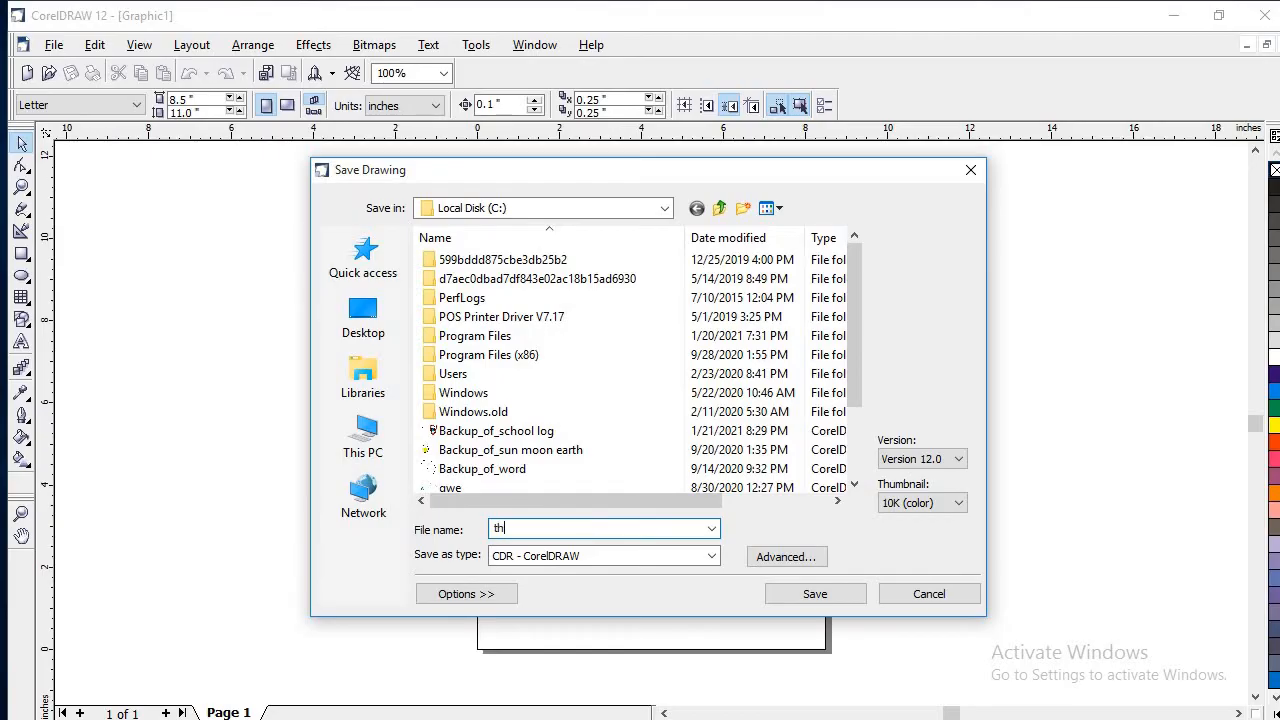
text(ree objectis)
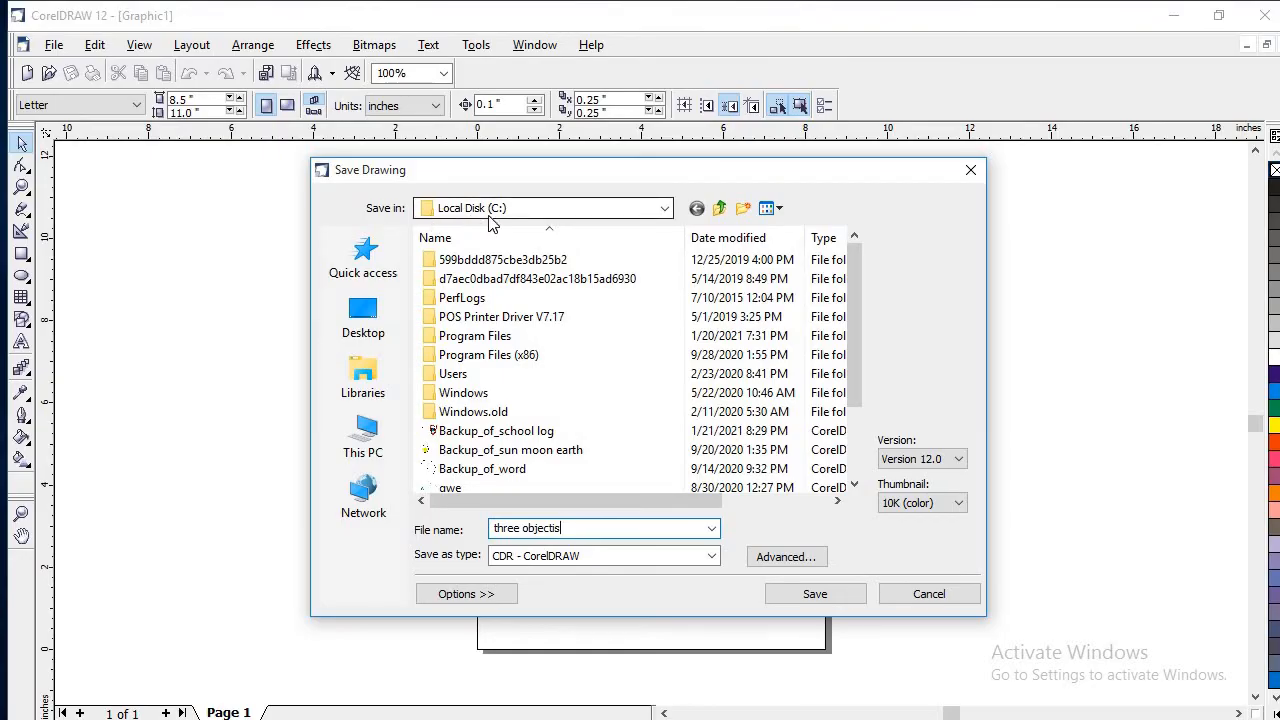
click(812, 595)
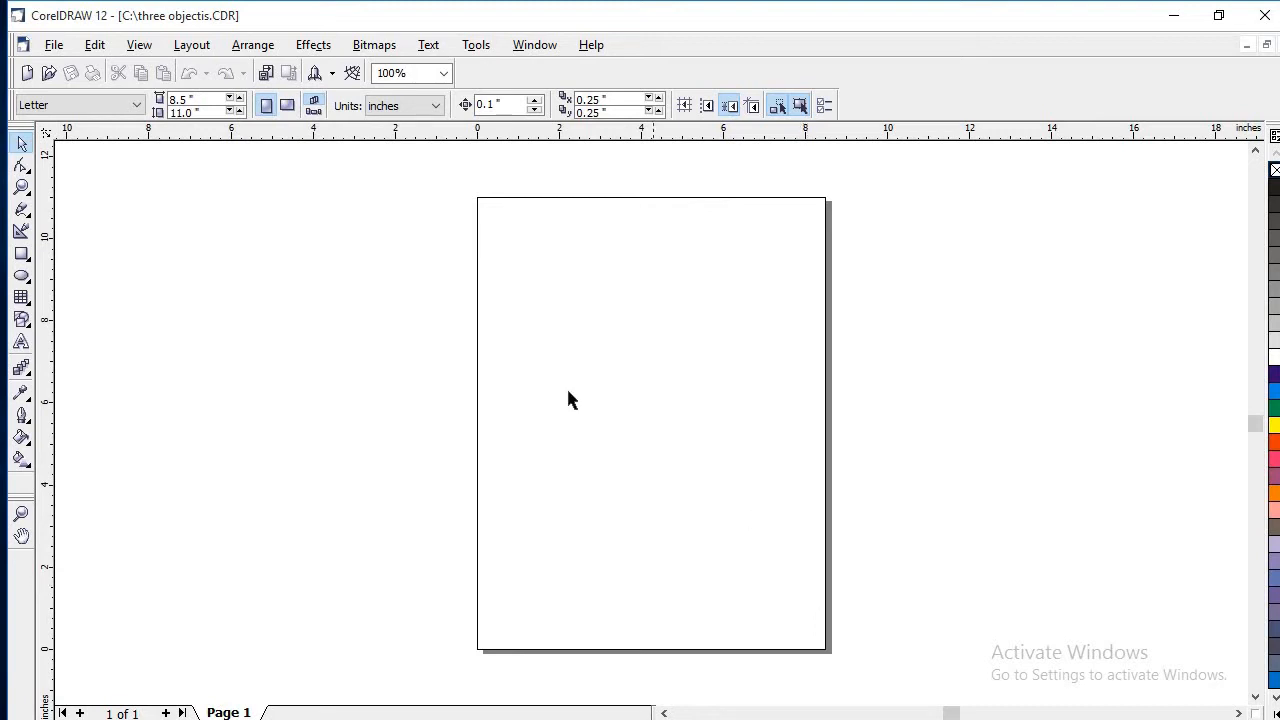
Draw an ellipse about 3.34 by 3.63 inches on the page and a circle about 2.66 inches across beside it
click(22, 276)
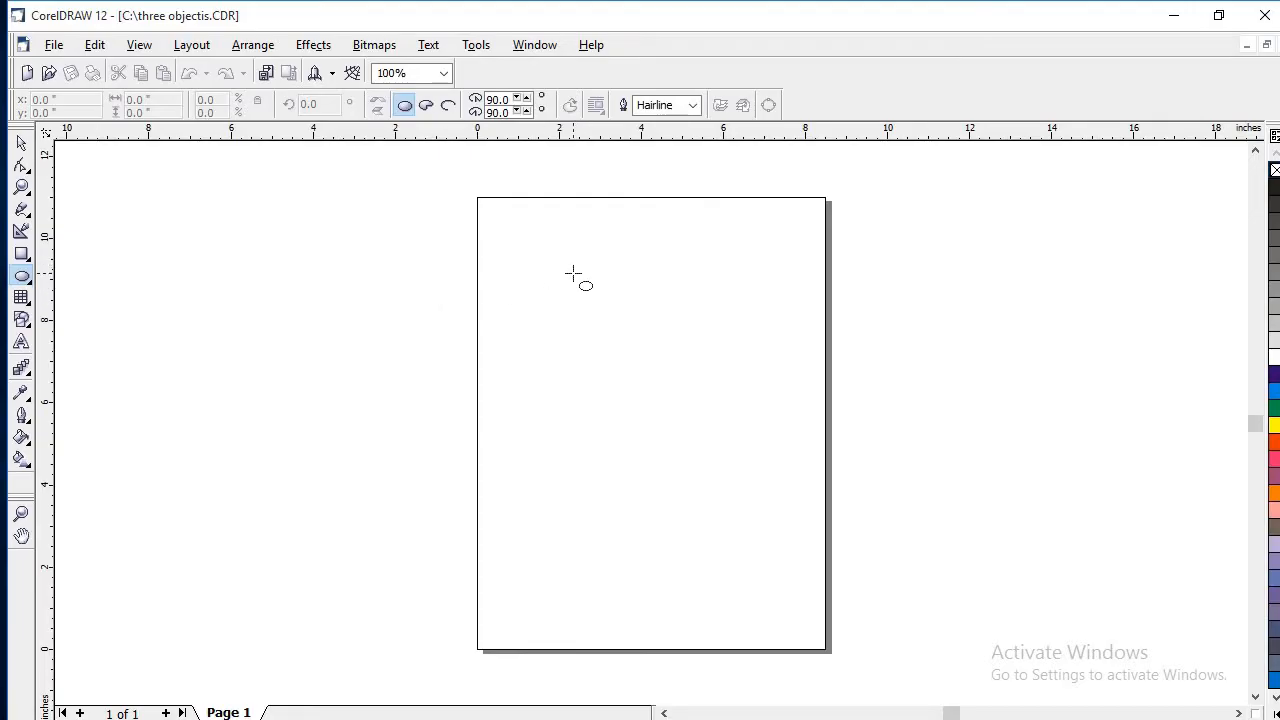
drag(548, 282, 685, 430)
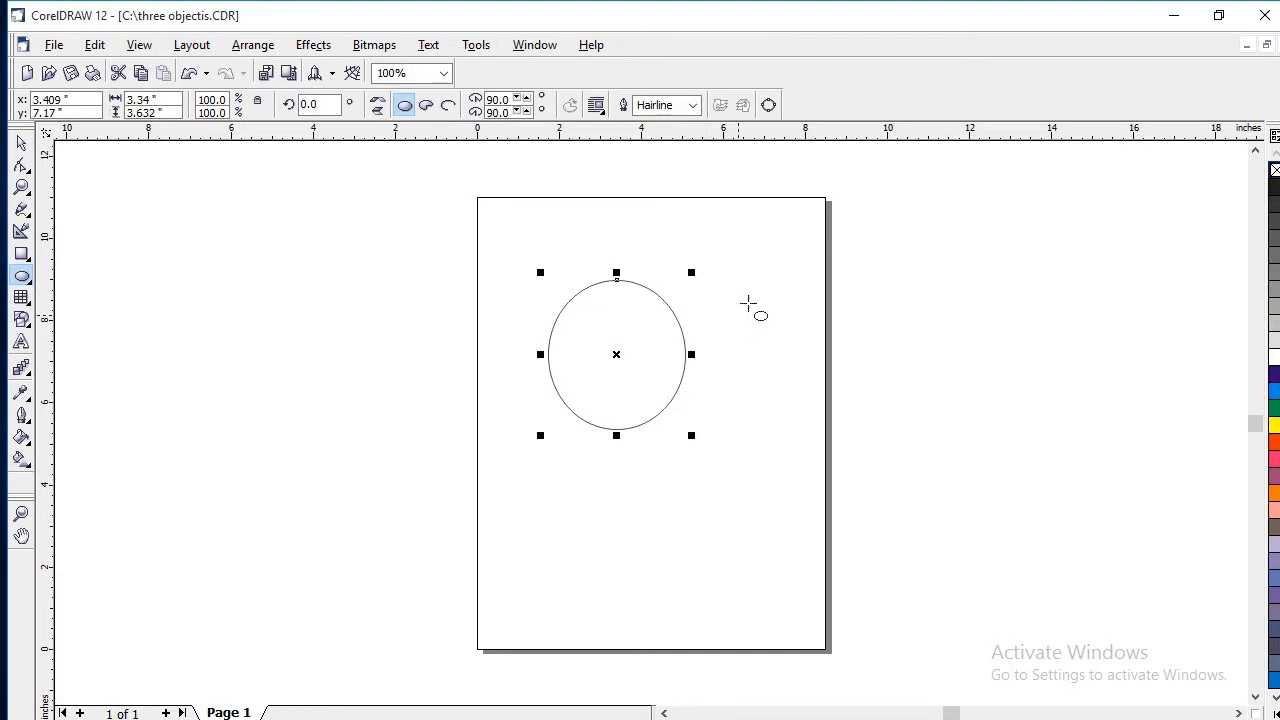
key(Escape)
drag(743, 281, 786, 389)
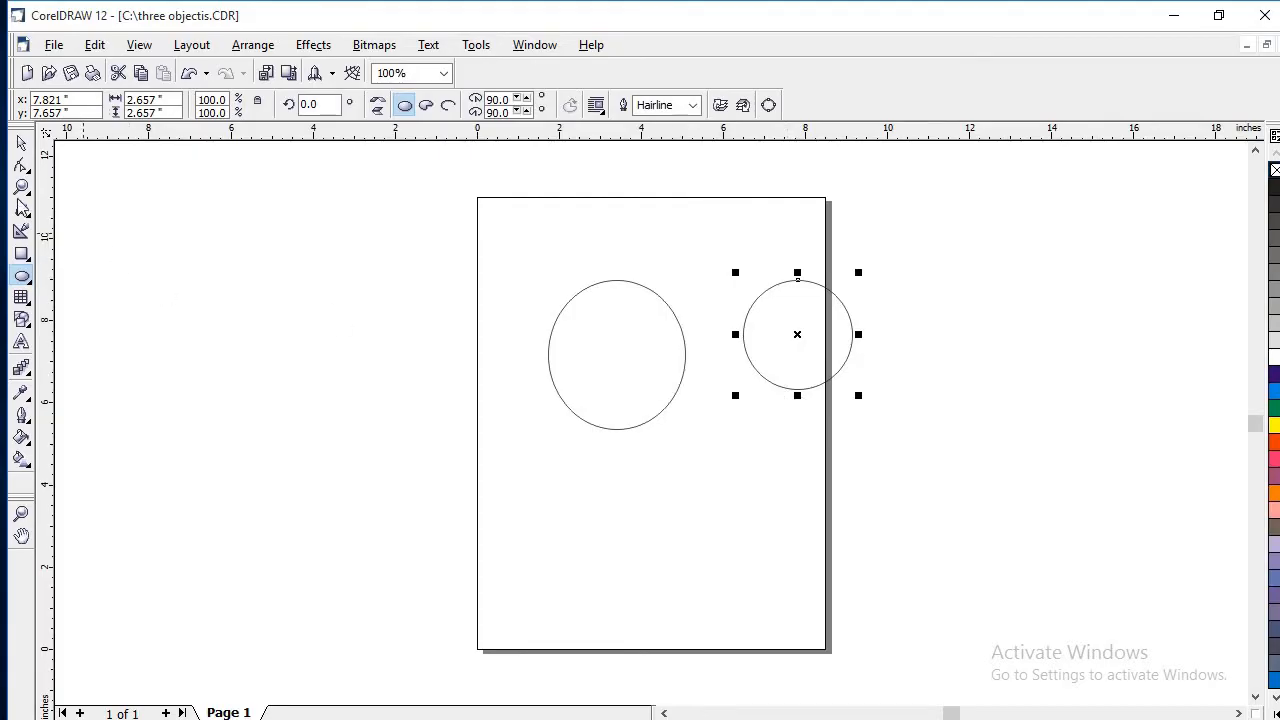
Delete the larger ellipse and move the remaining circle fully onto the upper middle of the page
click(21, 145)
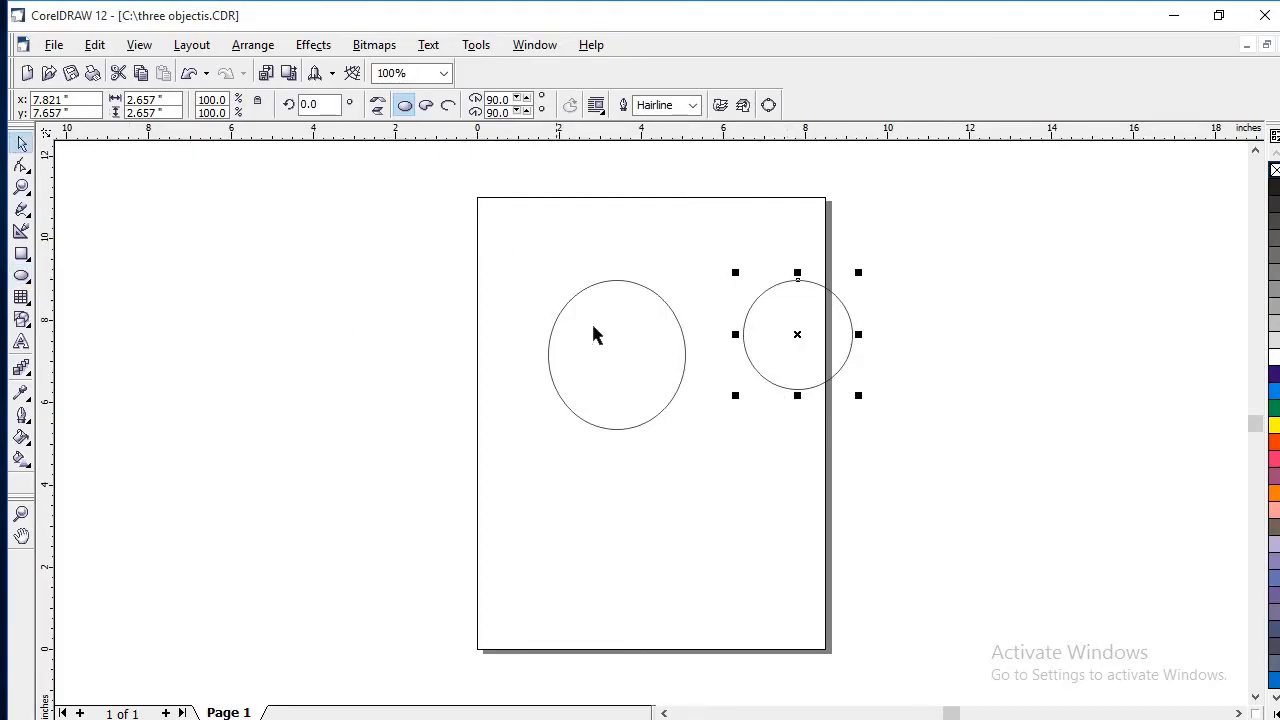
click(605, 357)
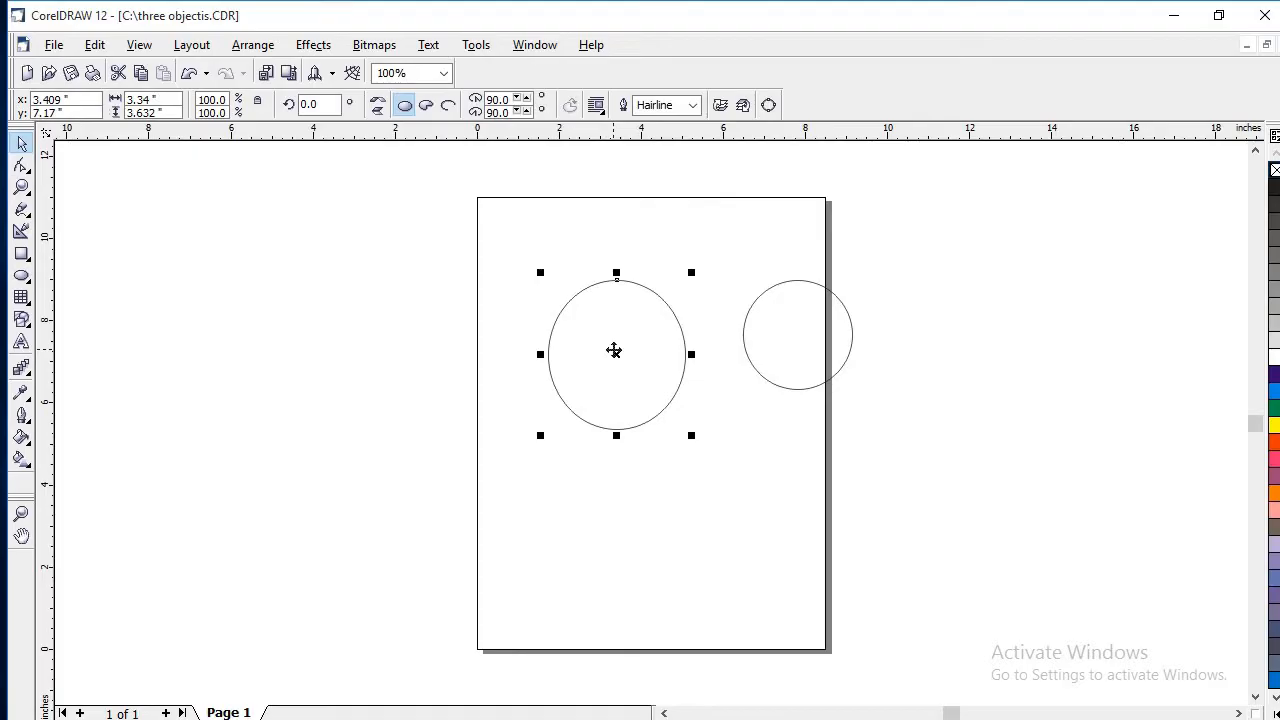
key(Delete)
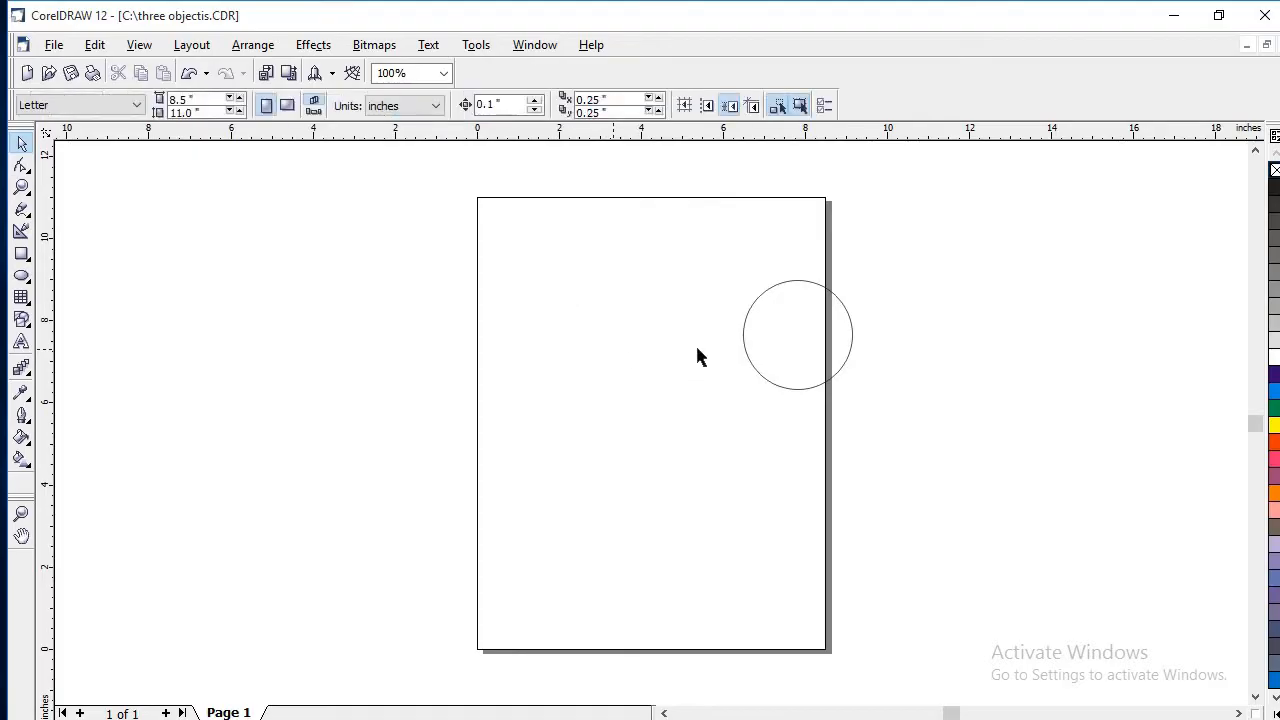
click(765, 348)
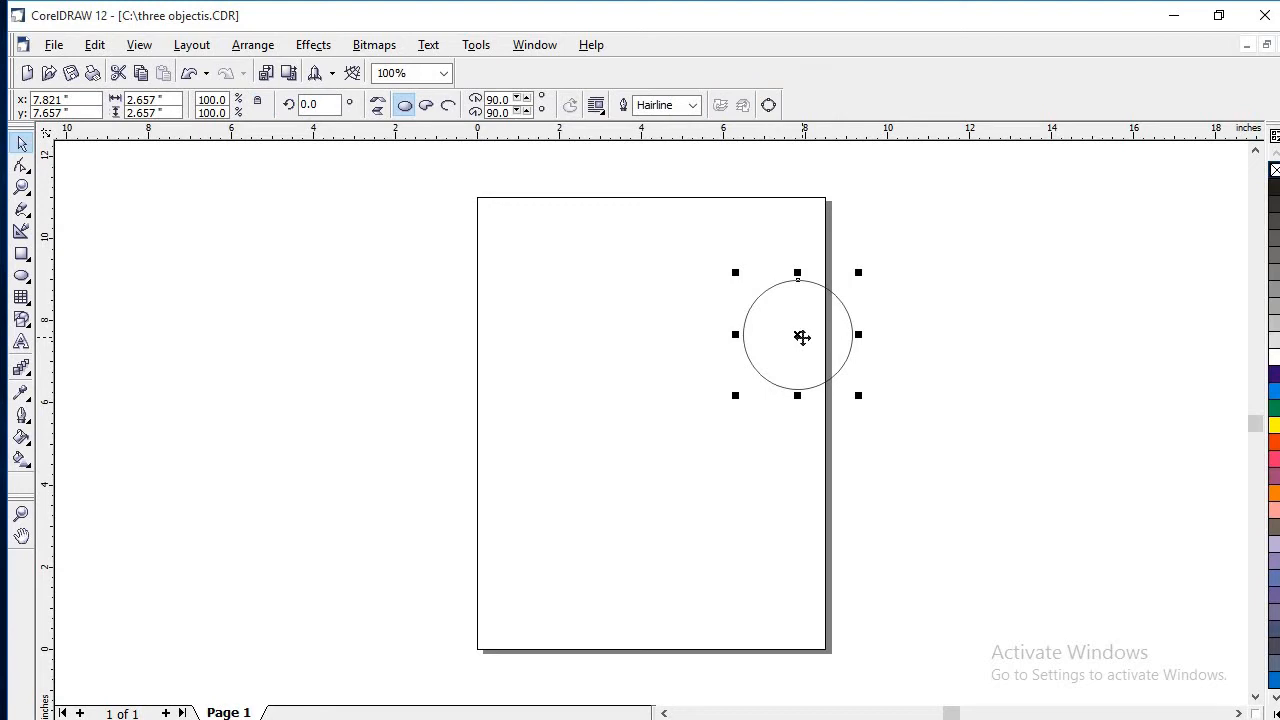
drag(802, 337, 656, 327)
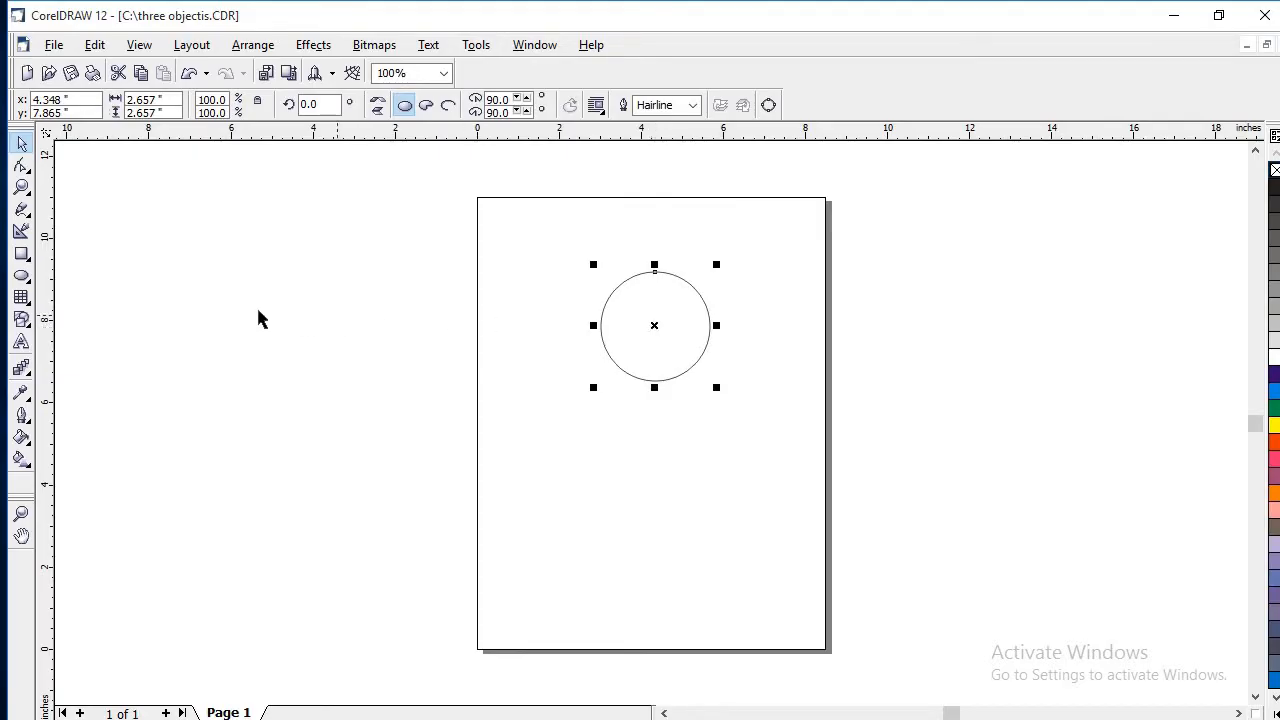
Draw a rectangle about 3.27 by 2.71 inches beside the page and a parallelogram about 2.68 by 2.54 inches below the circle
click(24, 258)
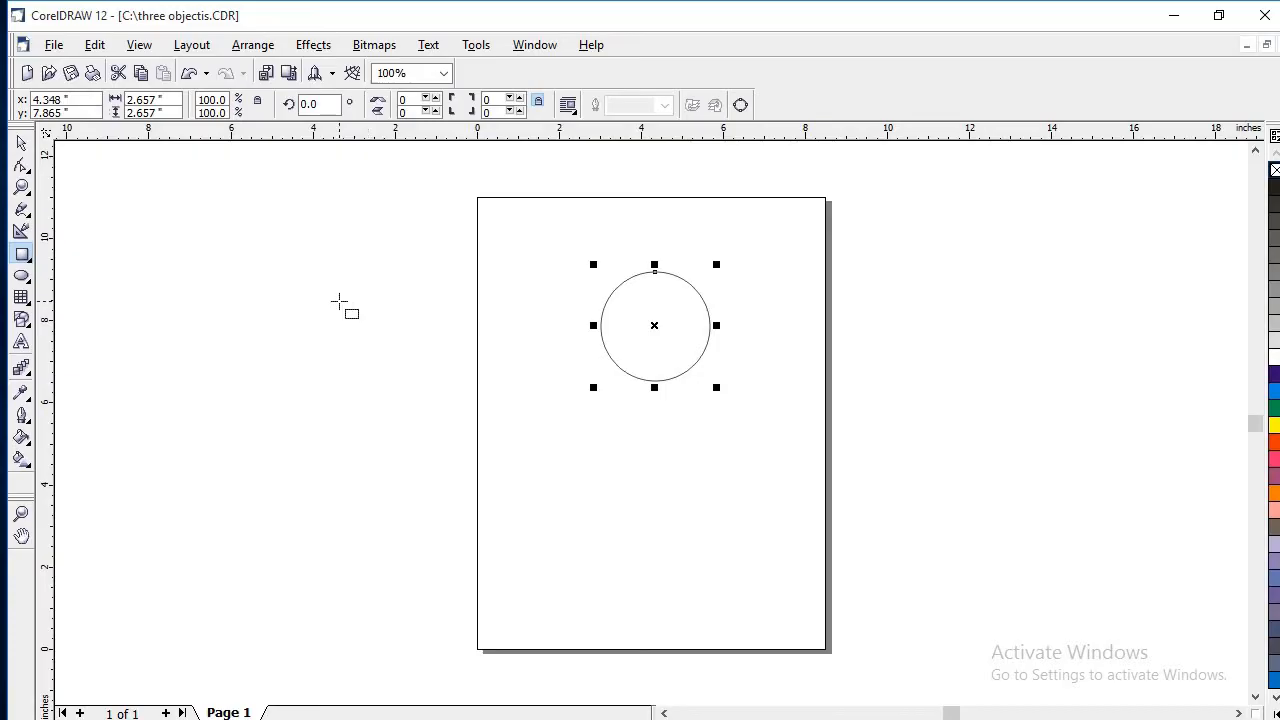
mouse_move(339, 301)
mouse_down()
mouse_move(385, 363)
mouse_move(474, 411)
mouse_up()
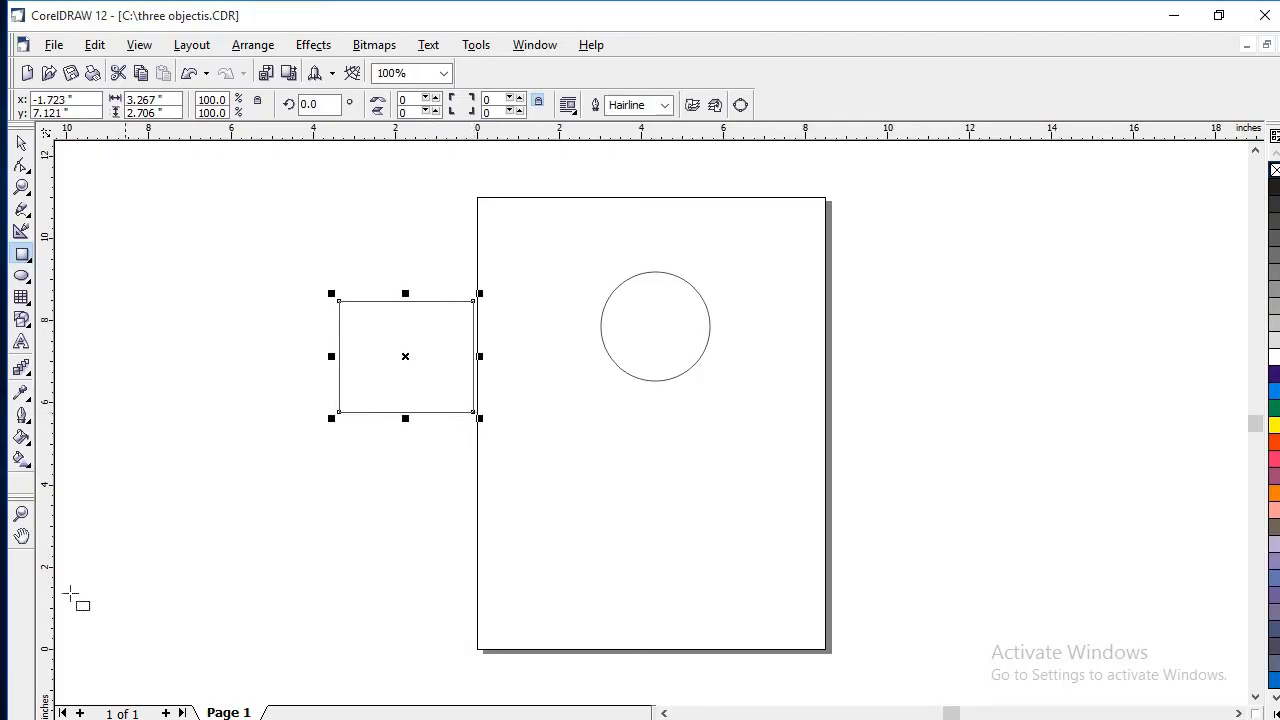
click(24, 322)
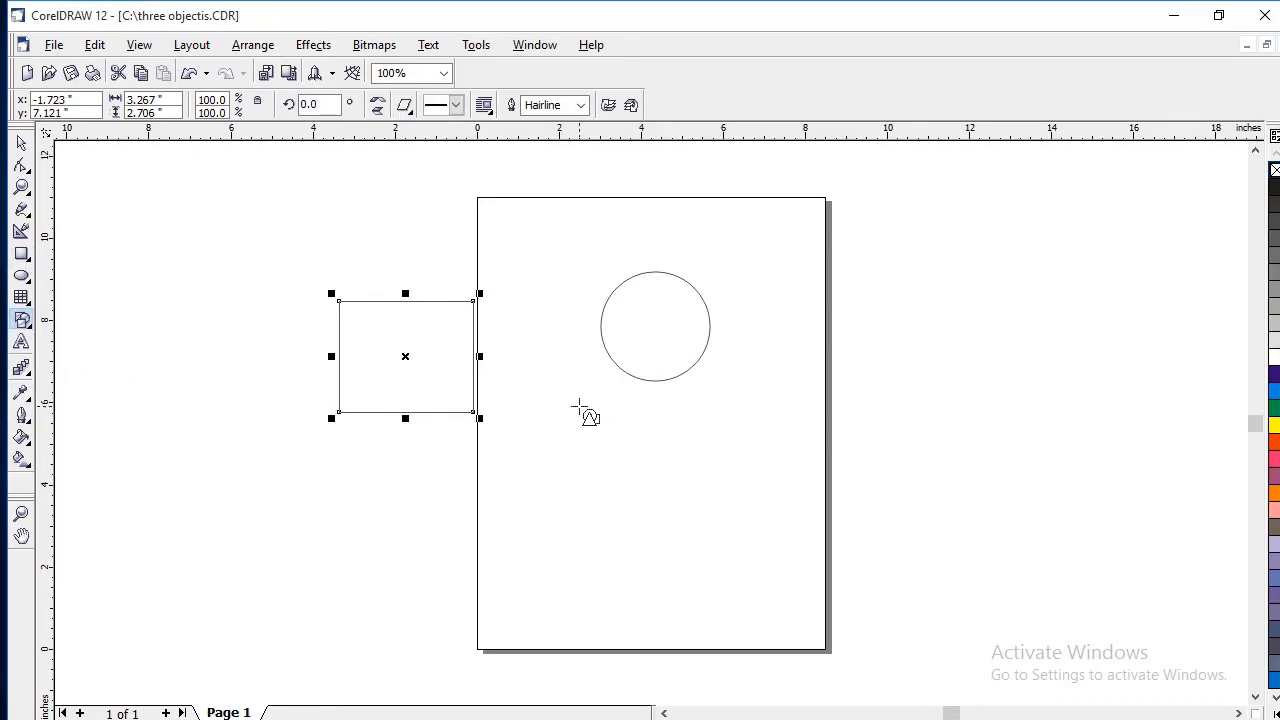
drag(578, 408, 689, 512)
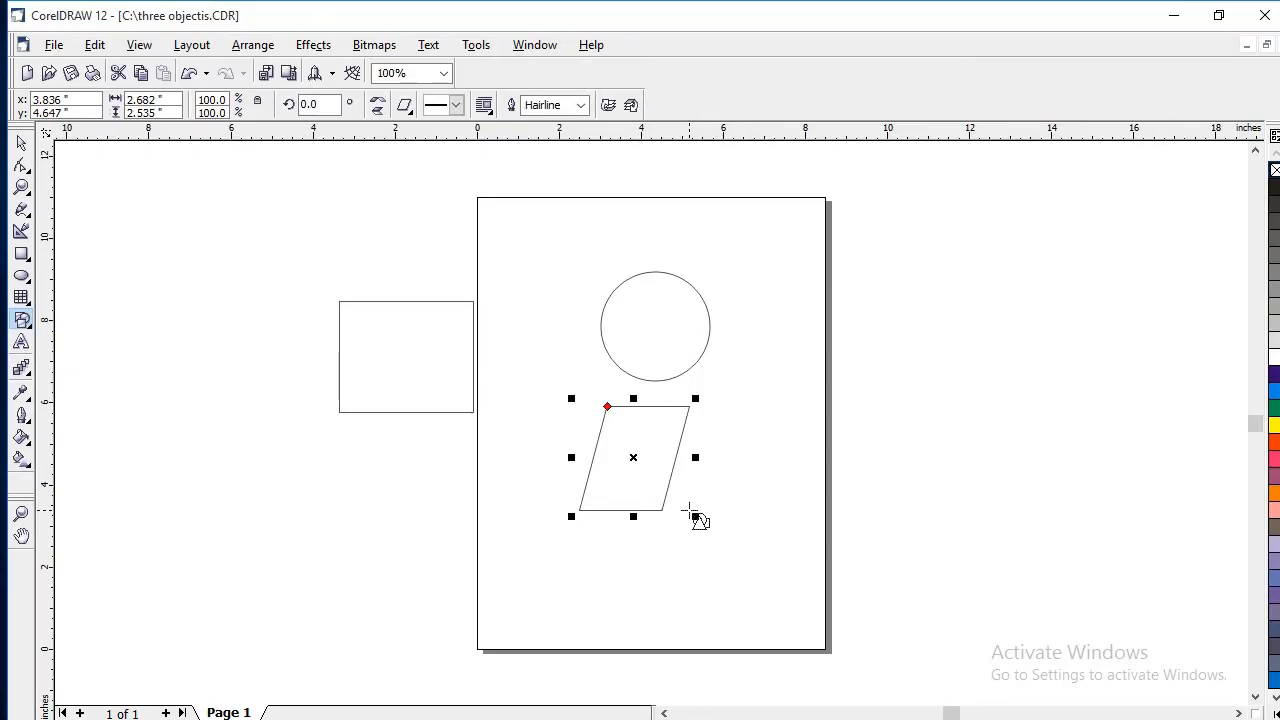
Arrange the shapes in a column, circle uppermost, with the rectangle overlapping the circle's lower part and the parallelogram's upper part
click(21, 148)
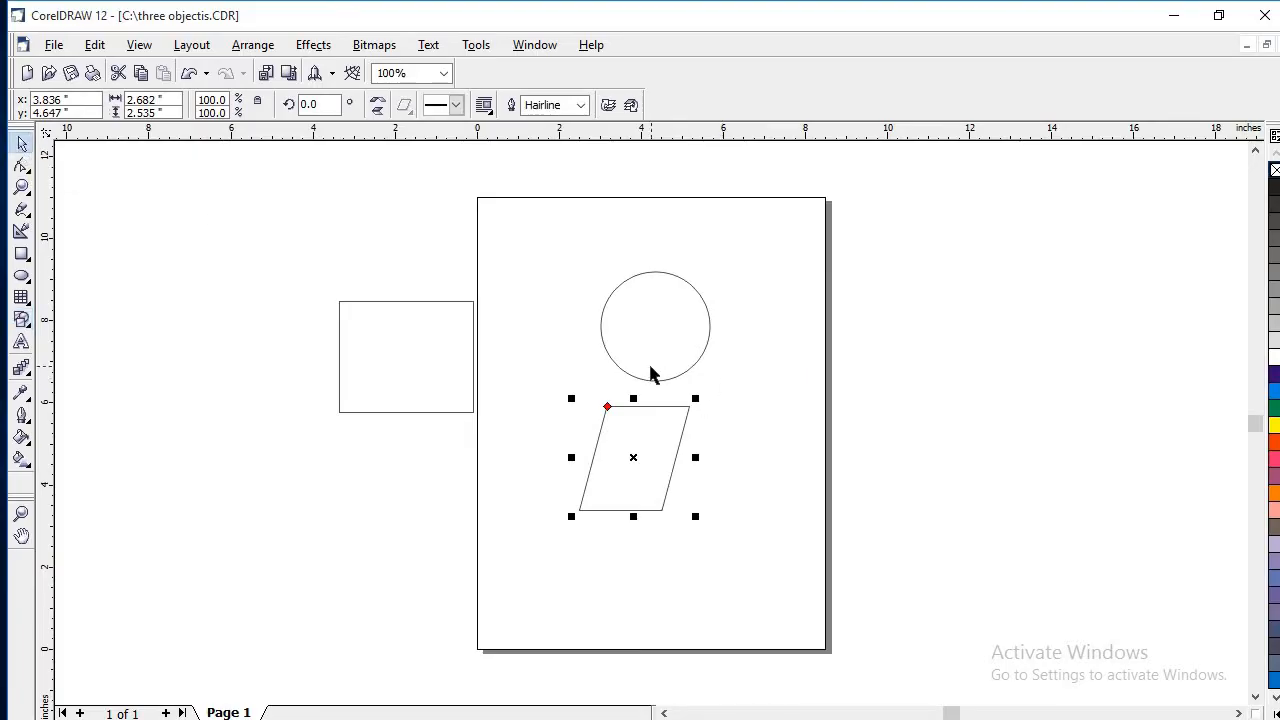
click(650, 377)
drag(654, 357, 637, 305)
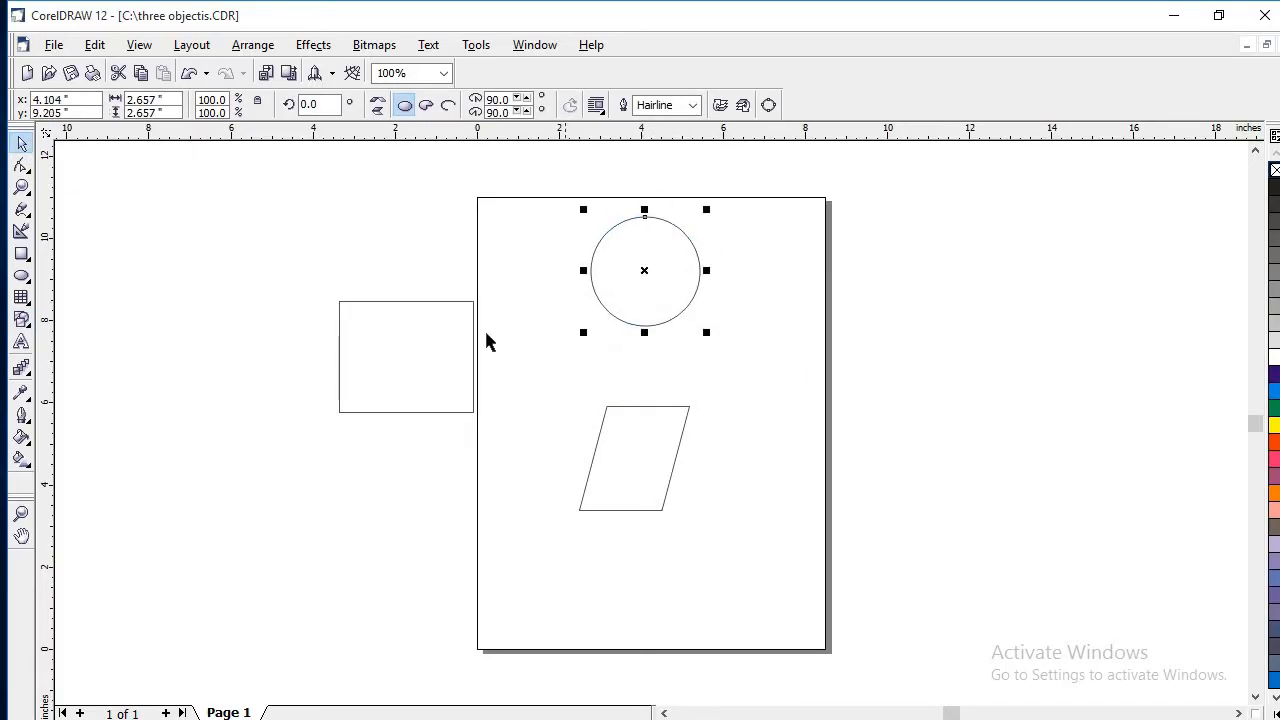
click(414, 368)
drag(406, 367, 634, 366)
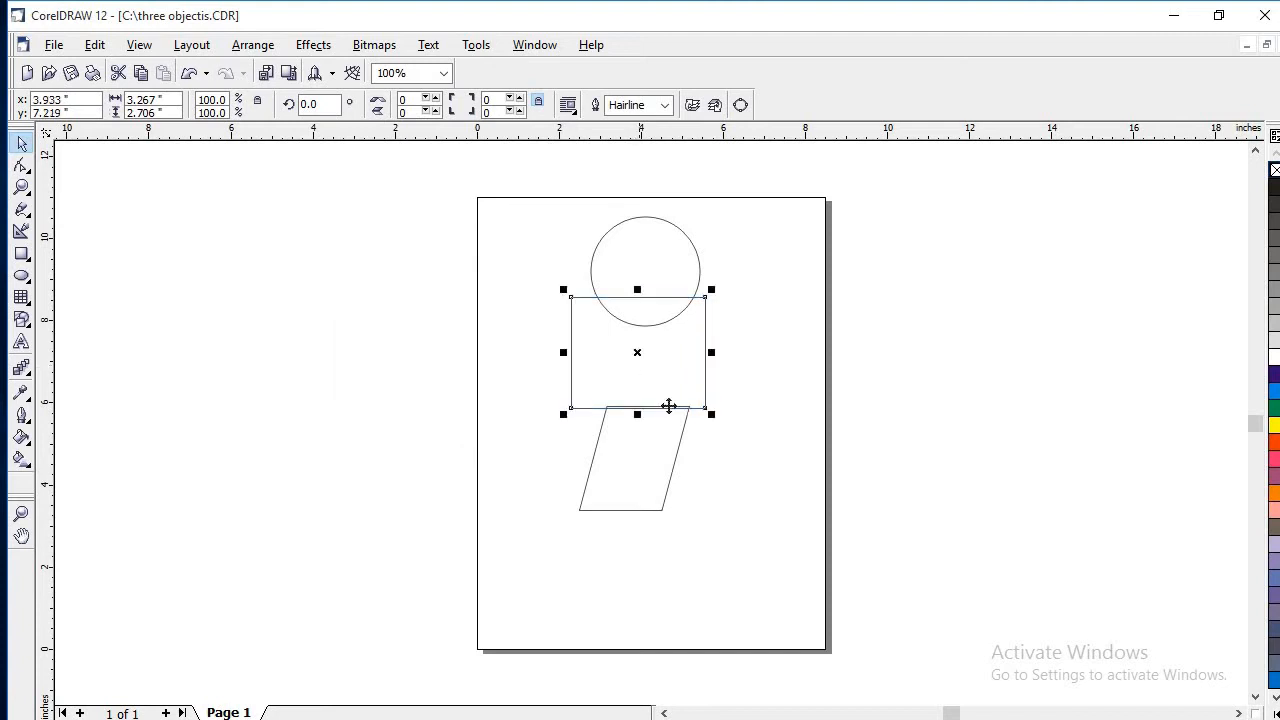
click(636, 477)
drag(636, 477, 639, 444)
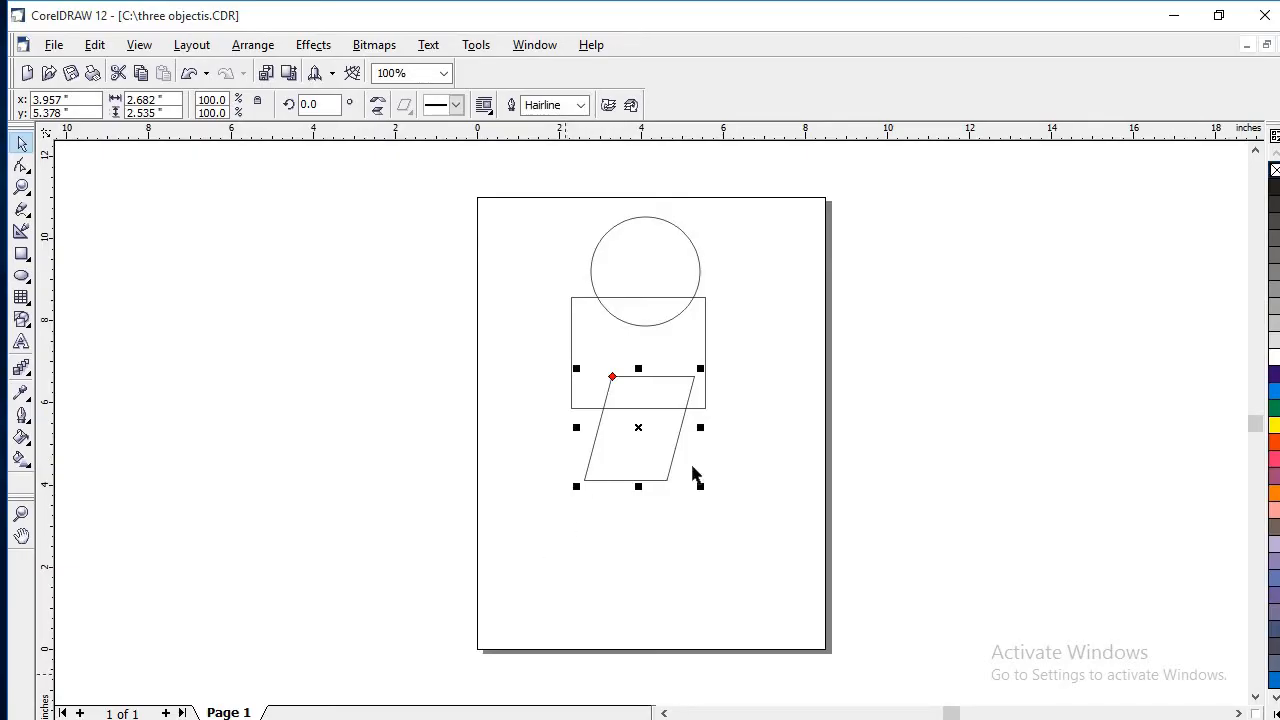
Fill the circle with red
click(645, 264)
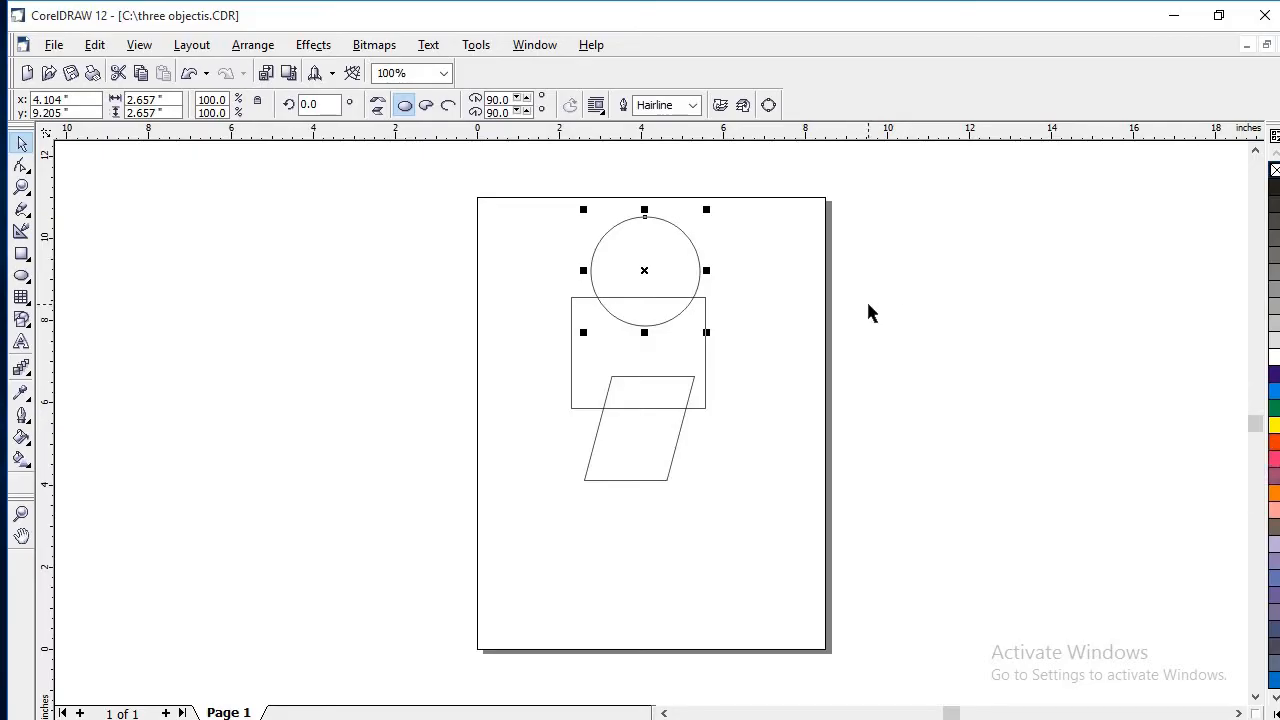
key(Escape)
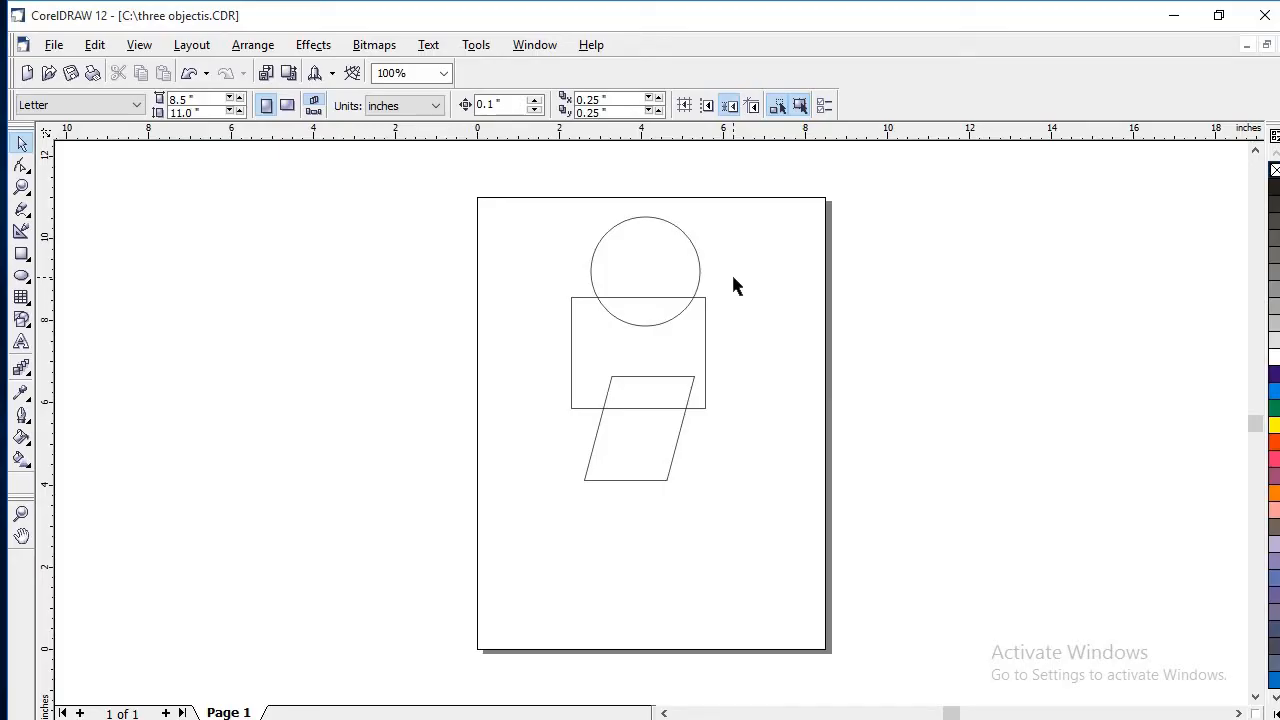
click(665, 269)
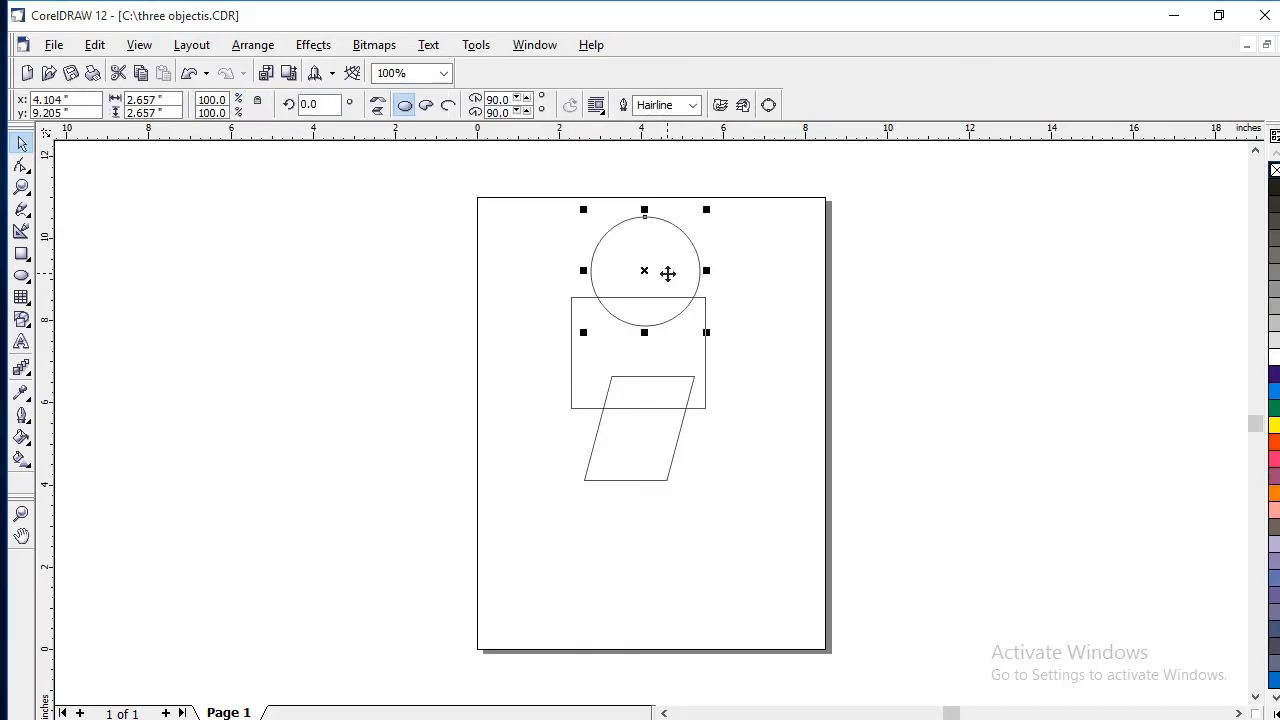
click(1274, 453)
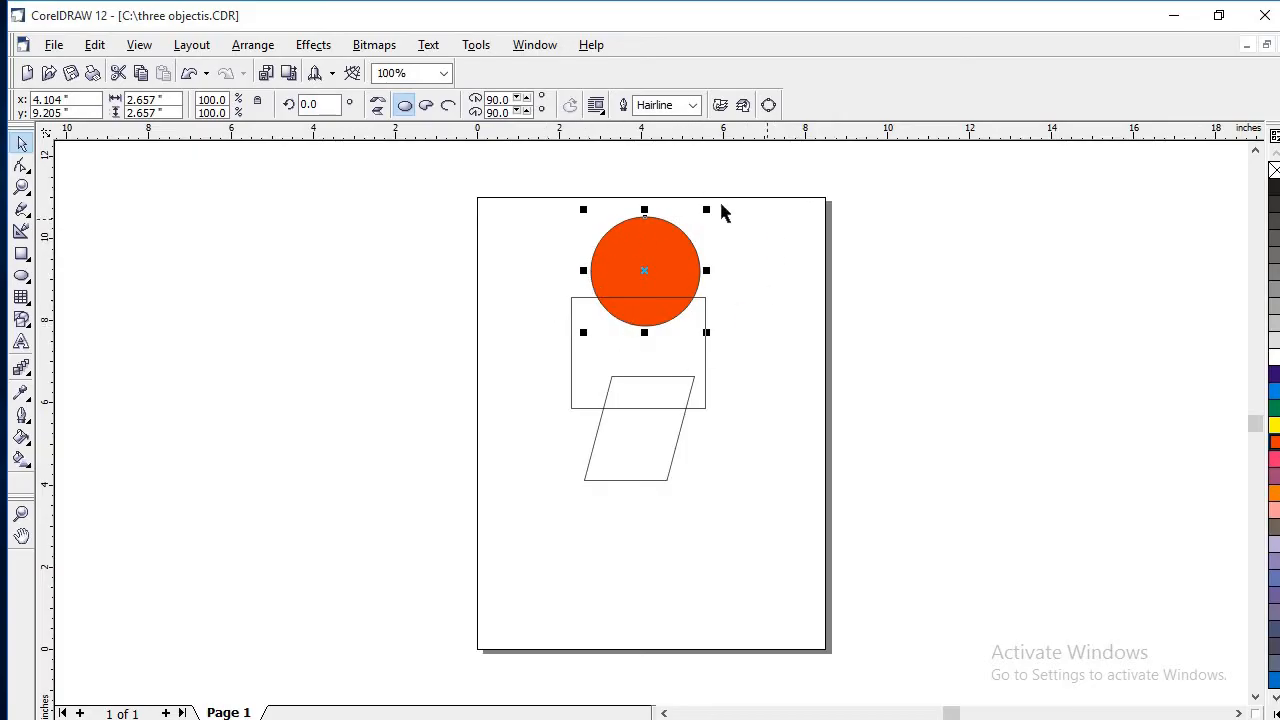
Try a 4.0 pt outline on the circle and increase its outline width to 16.0 pt
click(692, 106)
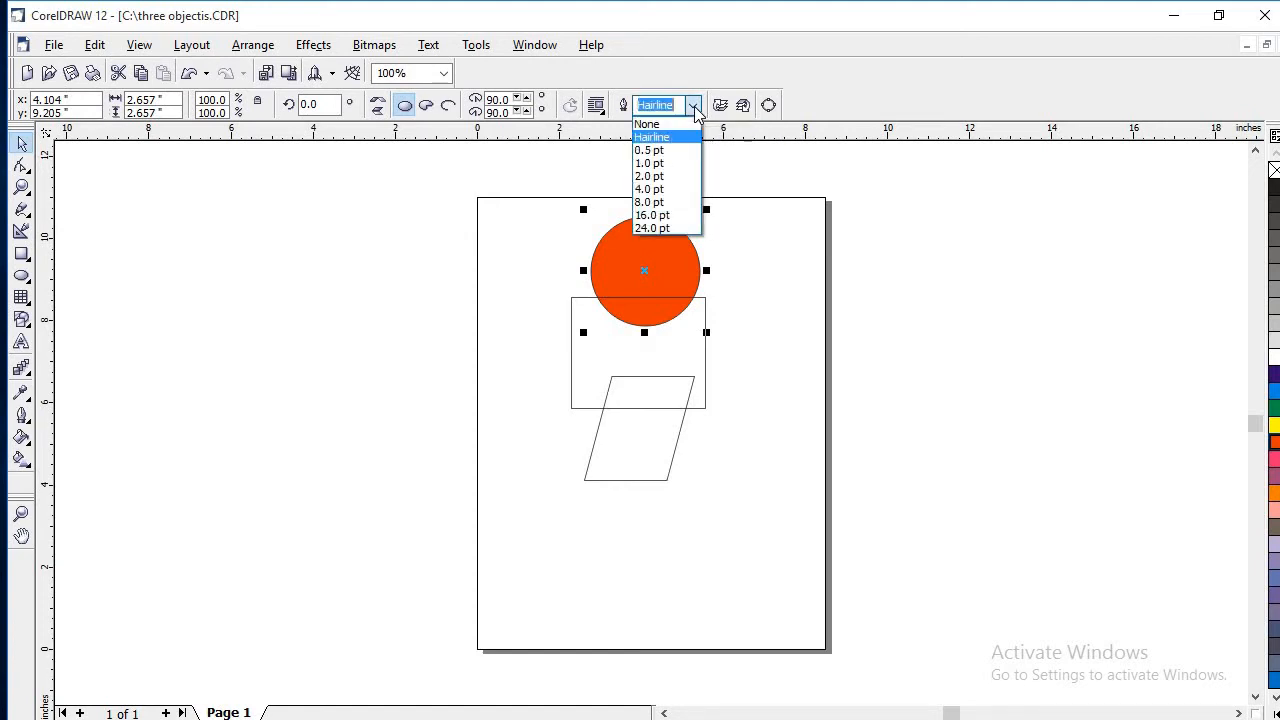
click(690, 190)
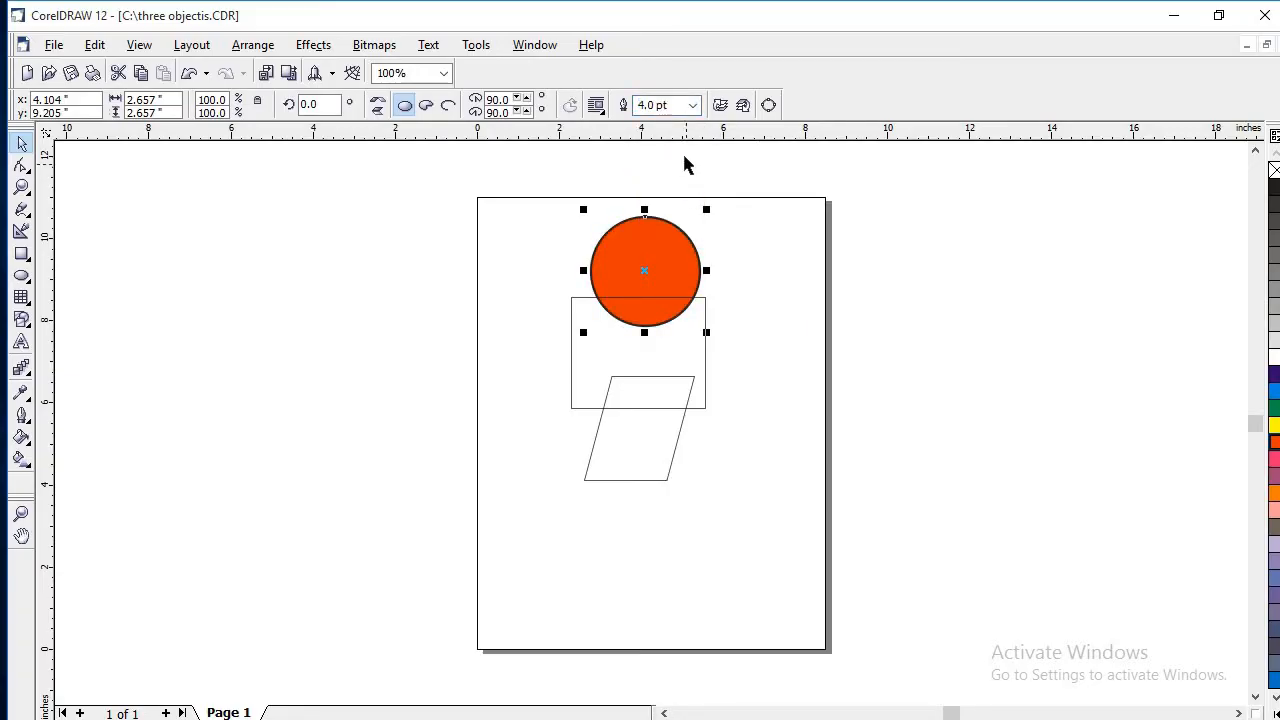
click(692, 105)
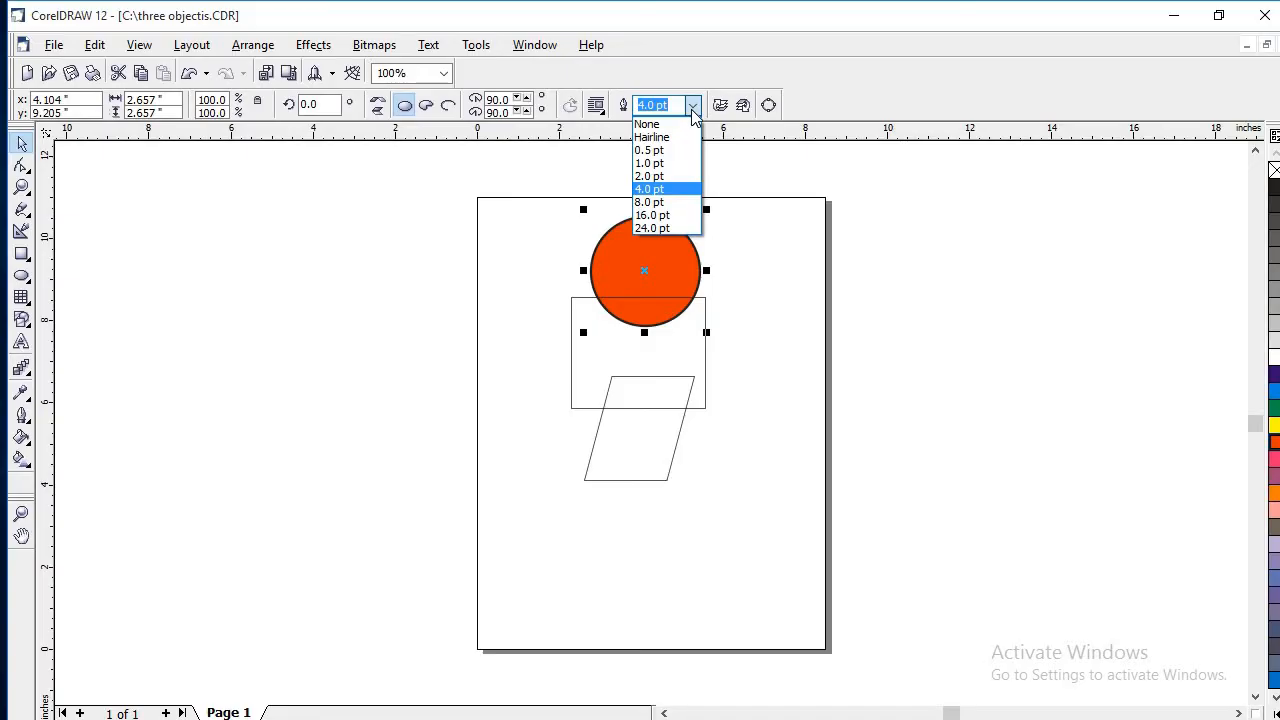
click(680, 216)
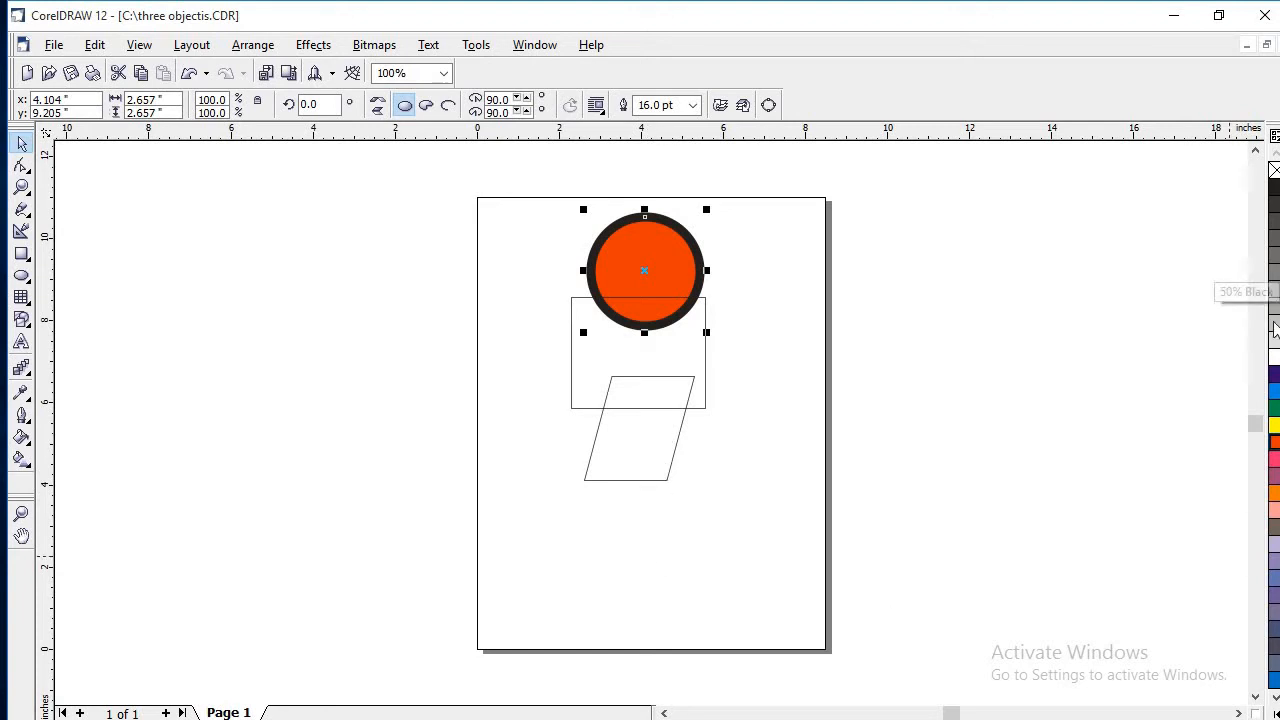
Switch the circle's fill to yellow and back to red, and colour its outline yellow
click(1274, 428)
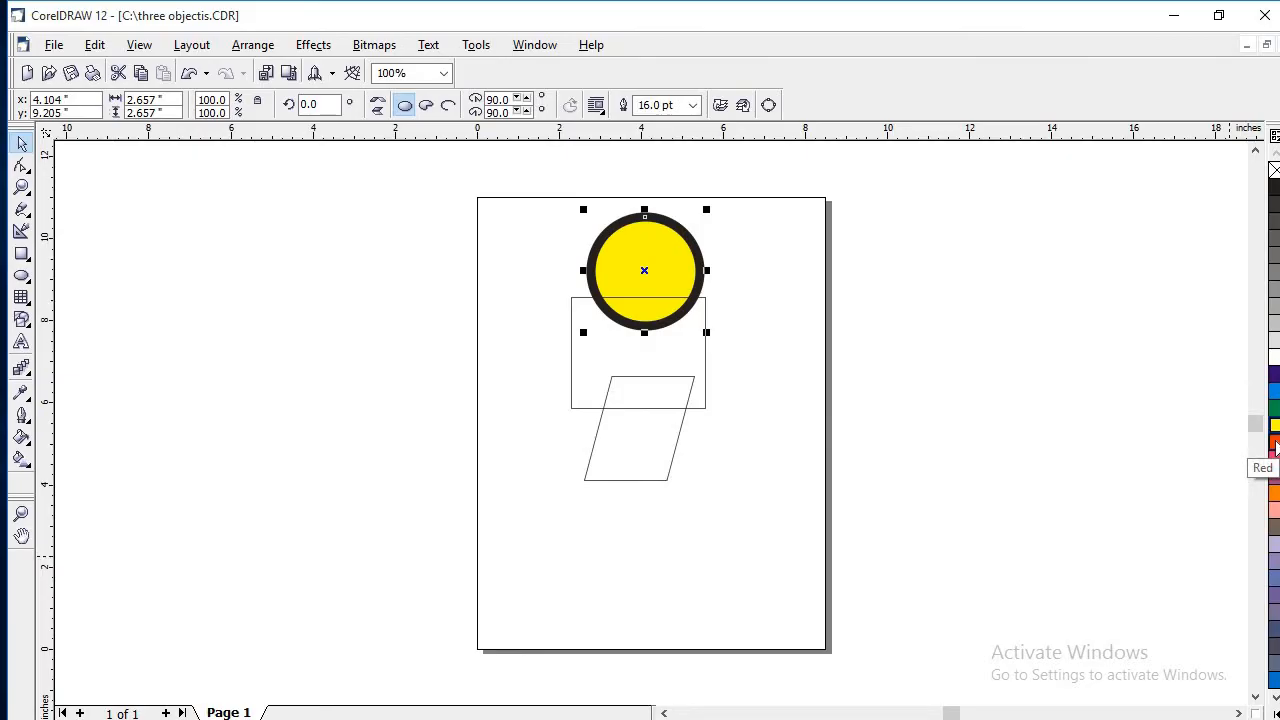
click(1275, 445)
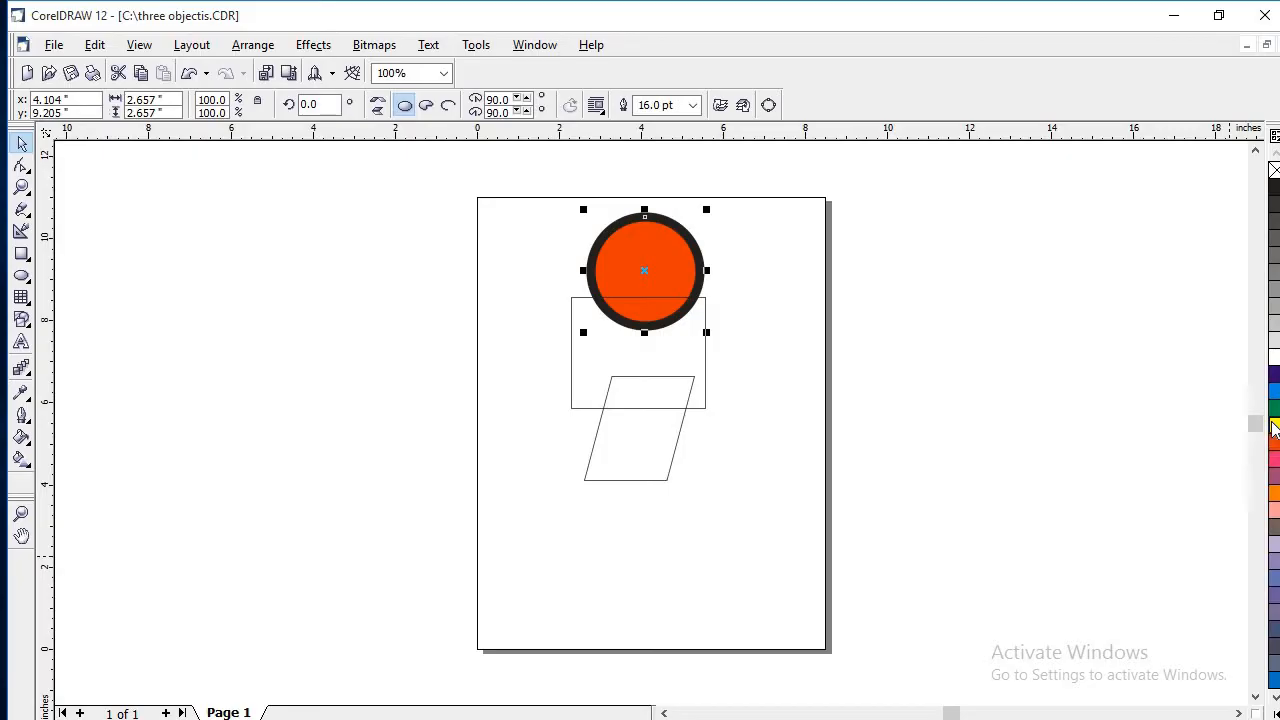
right_click(1274, 428)
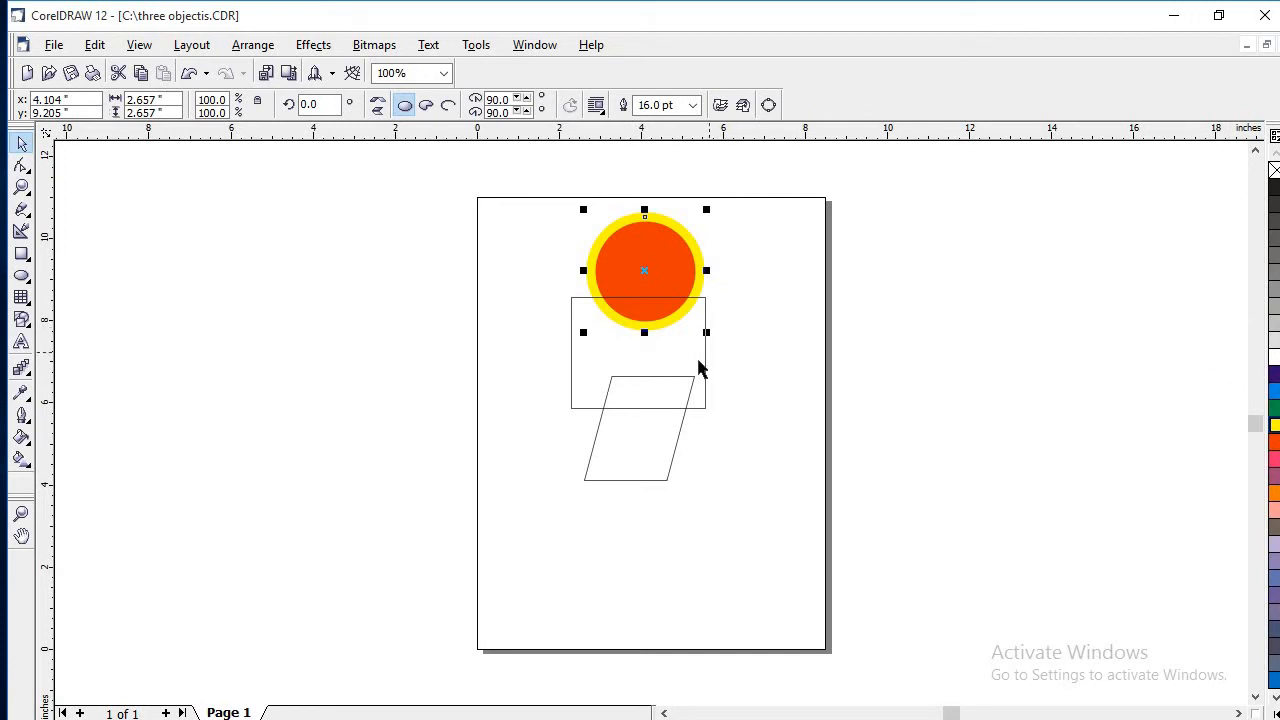
Fill the rectangle with green and give it a 16.0 pt dark purple outline
click(787, 289)
click(695, 331)
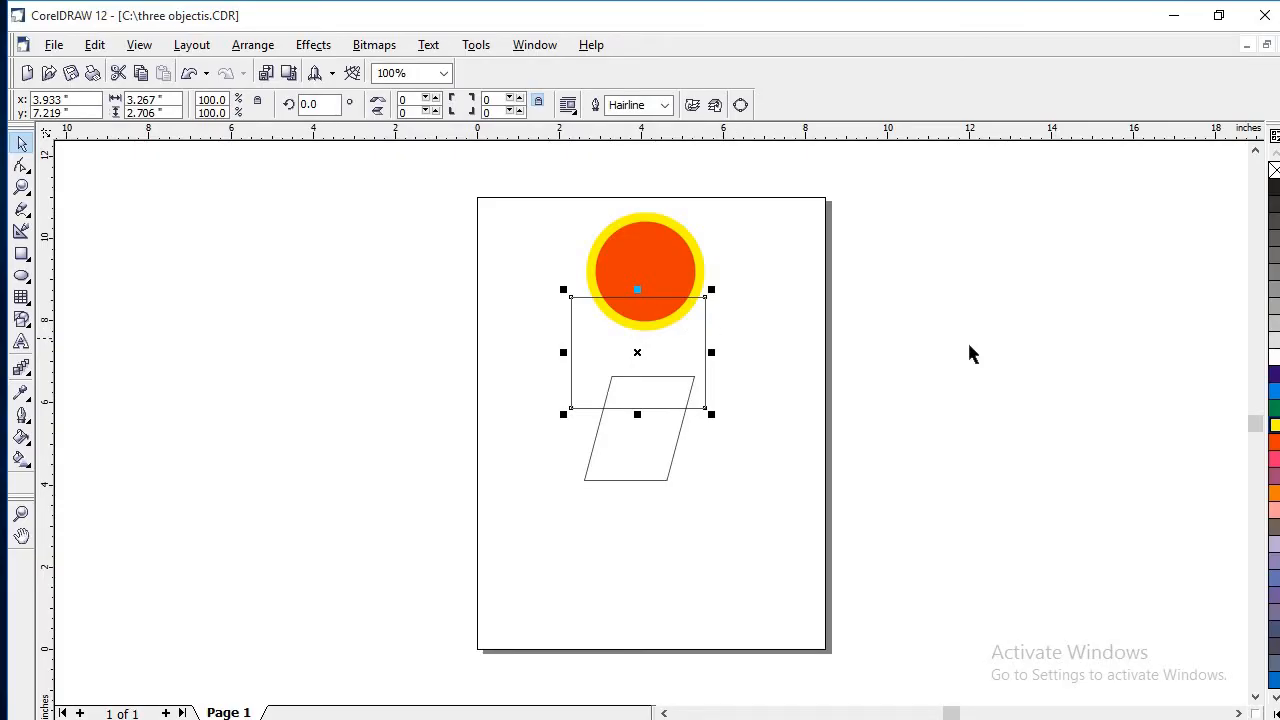
click(1274, 410)
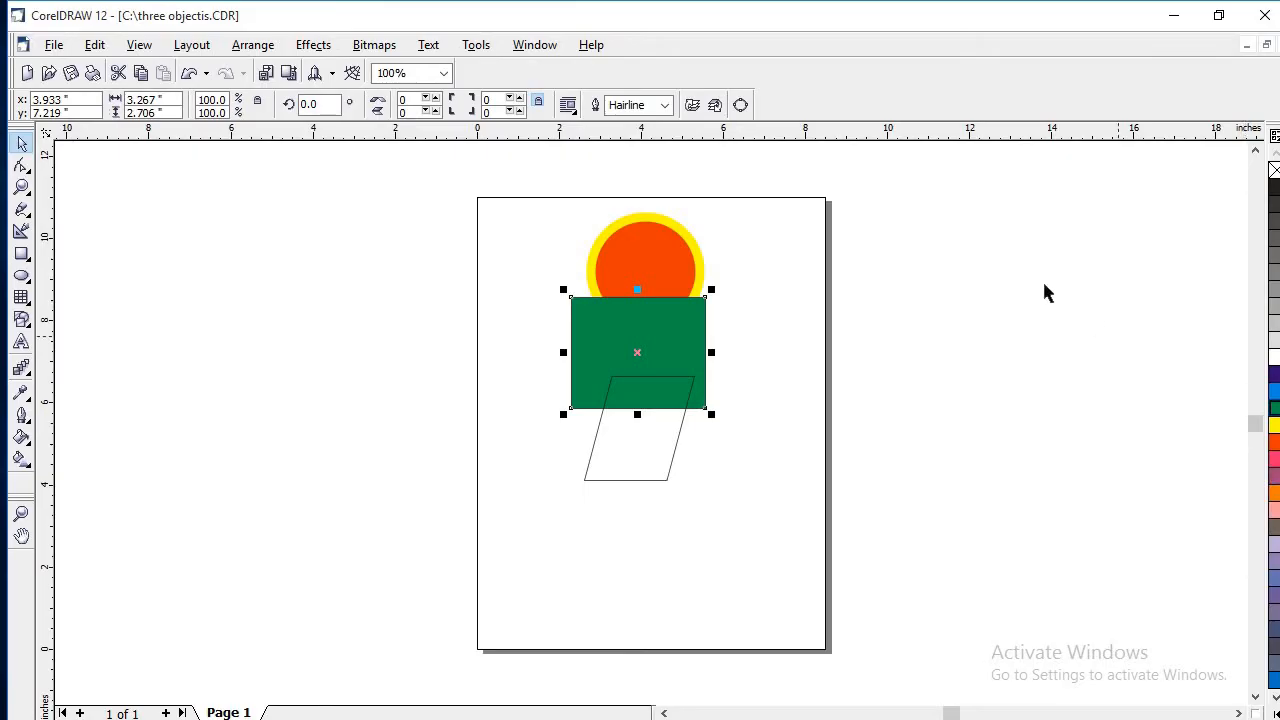
click(665, 106)
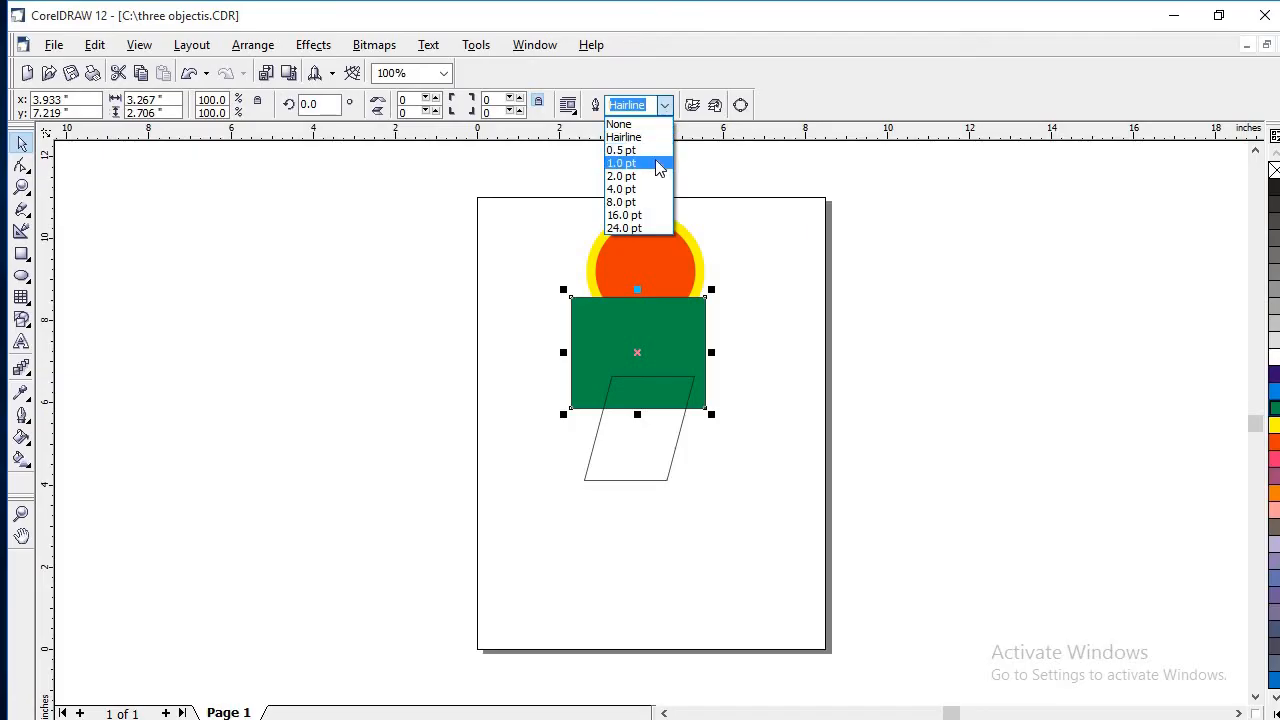
click(655, 217)
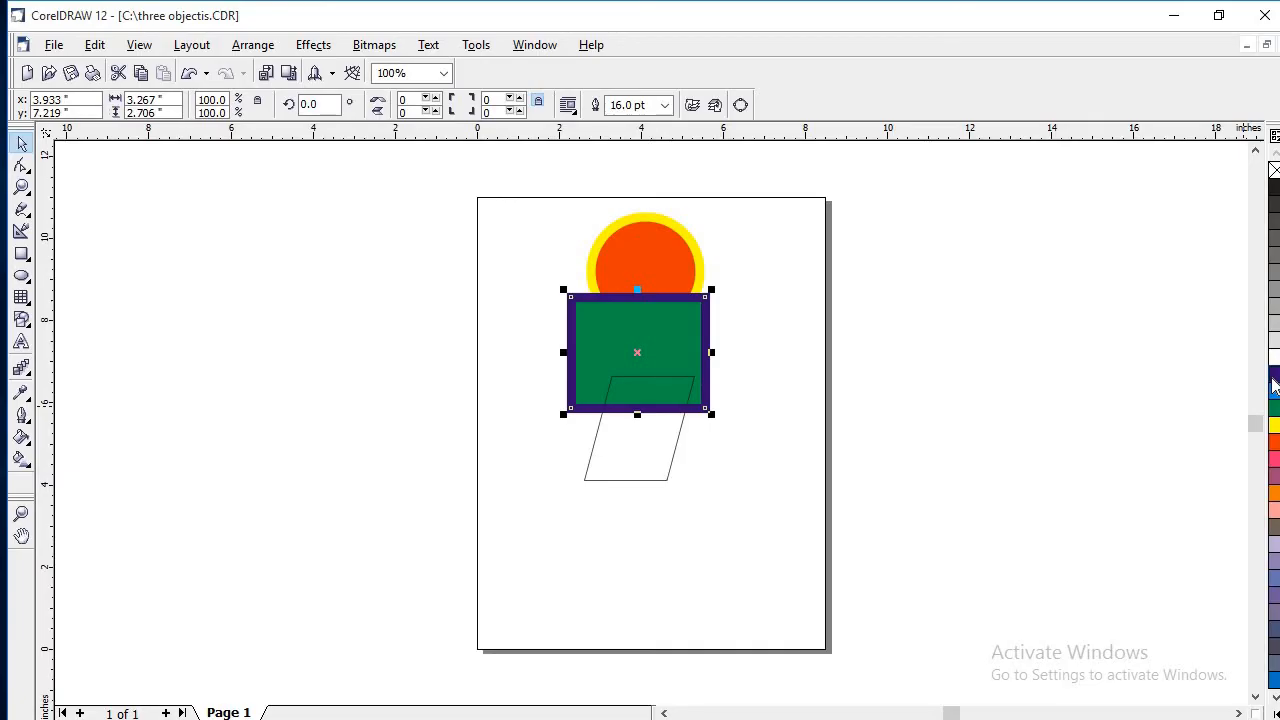
click(792, 377)
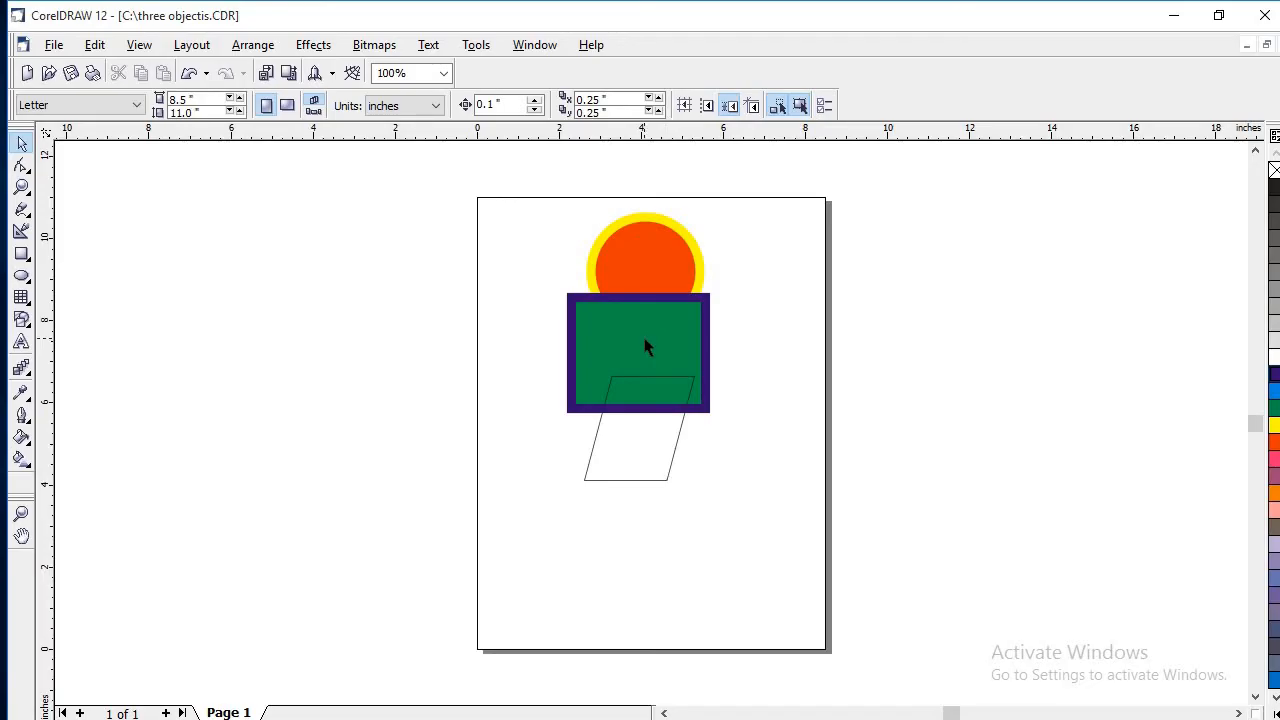
Fill the parallelogram with white and set its outline width to 16.0 pt
click(660, 438)
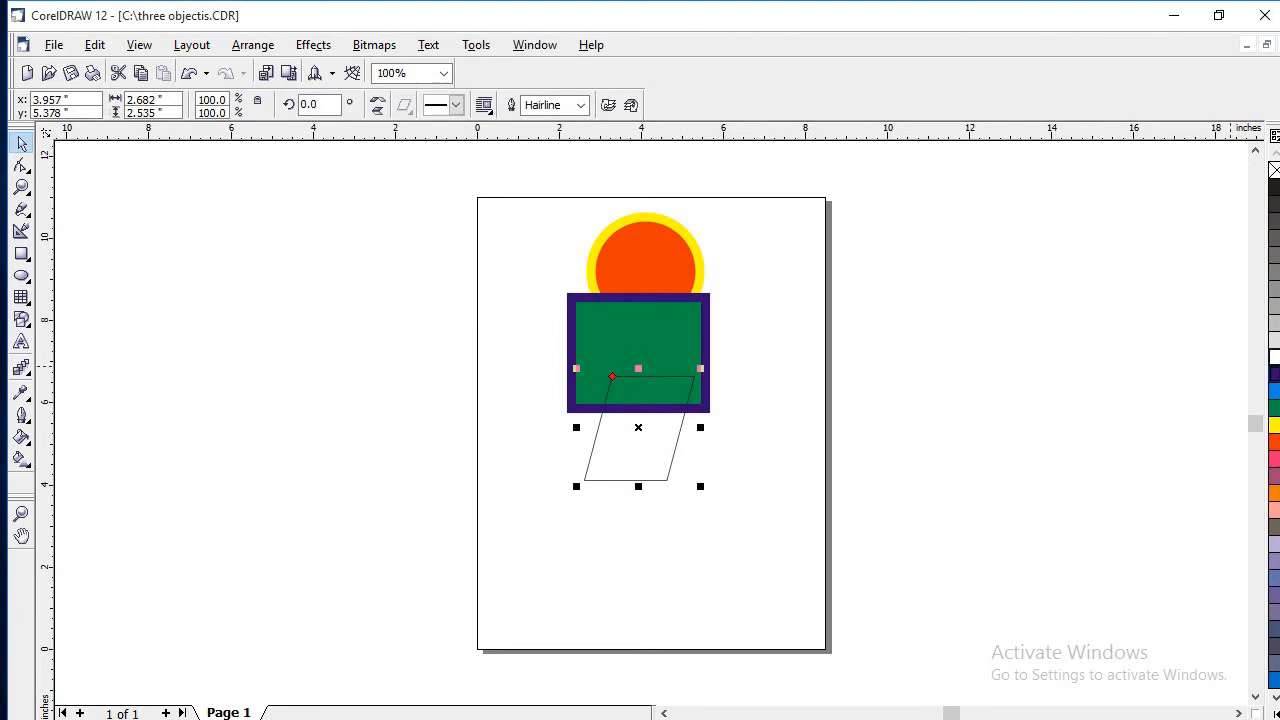
click(1273, 365)
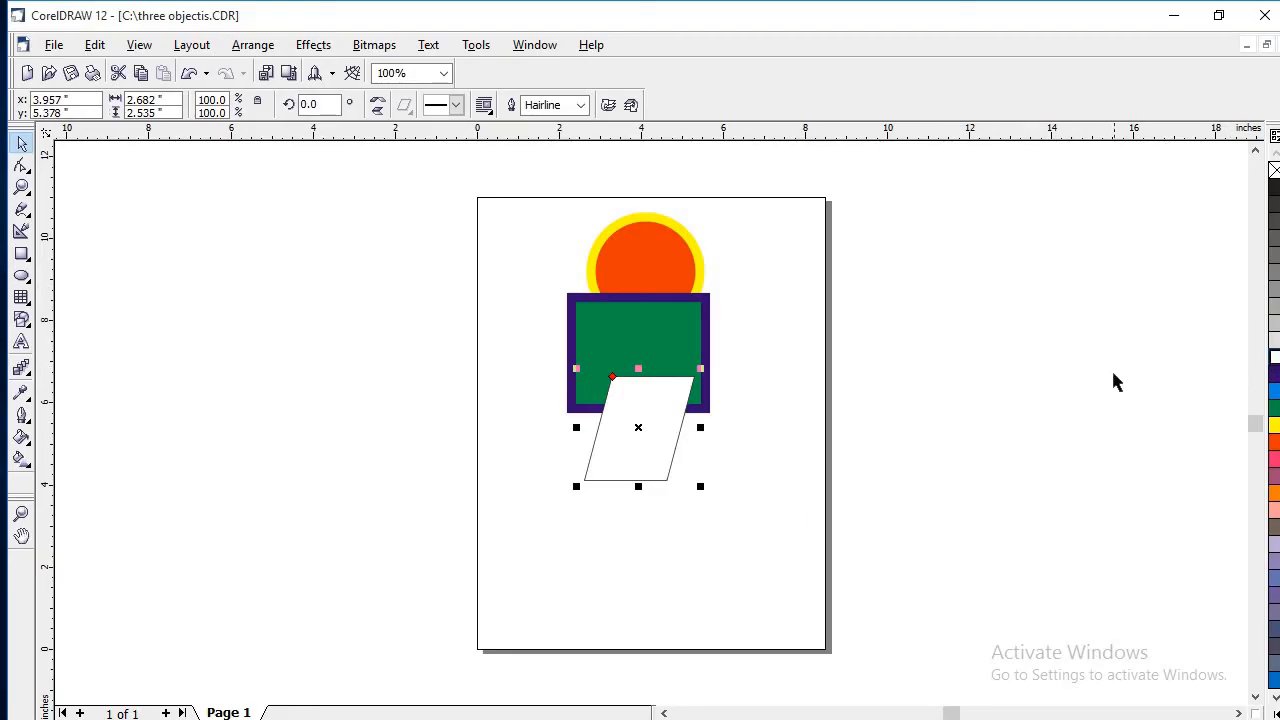
click(580, 106)
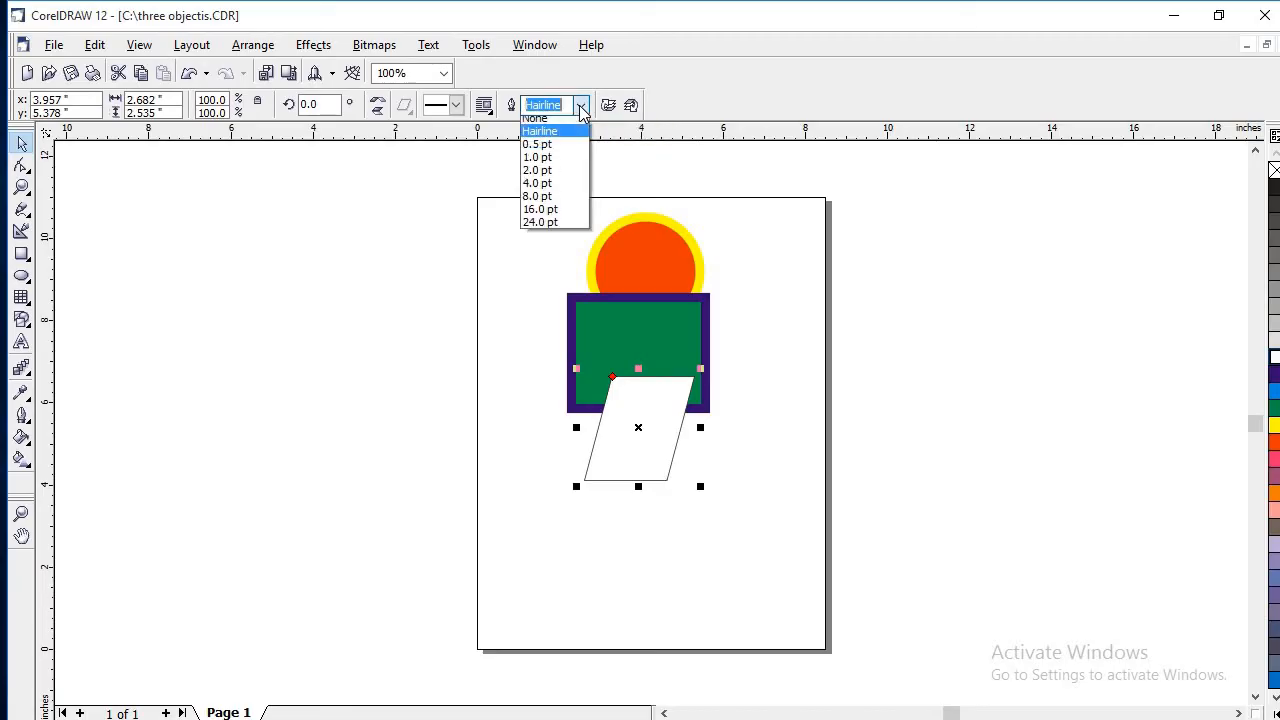
click(570, 216)
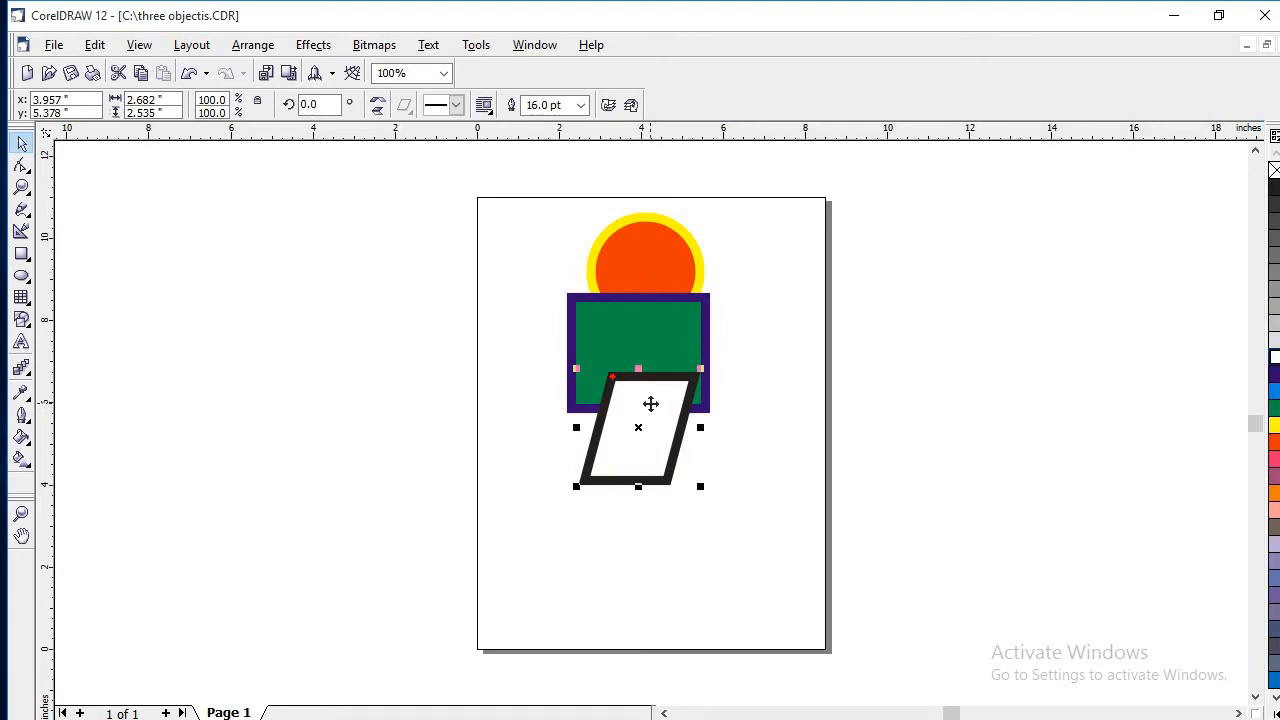
Move the rectangle up to cover most of the circle, and the parallelogram up to overlap the rectangle's lower part
click(637, 362)
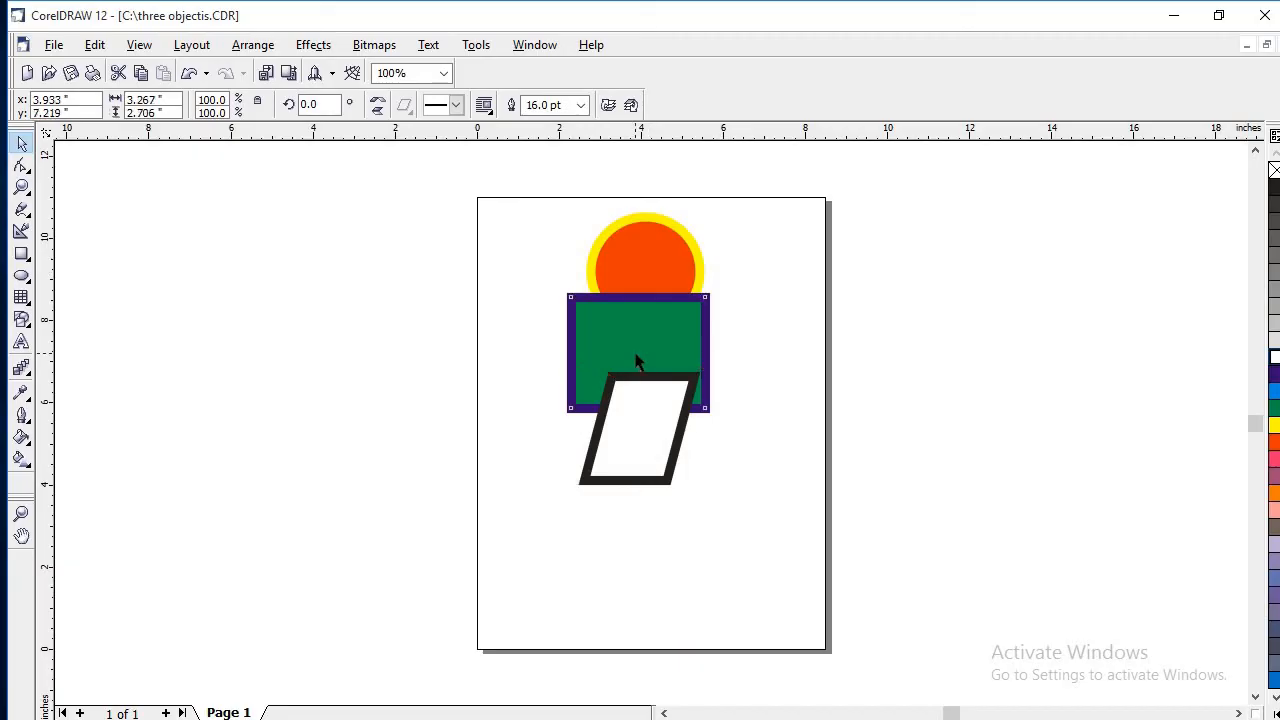
drag(637, 362, 641, 304)
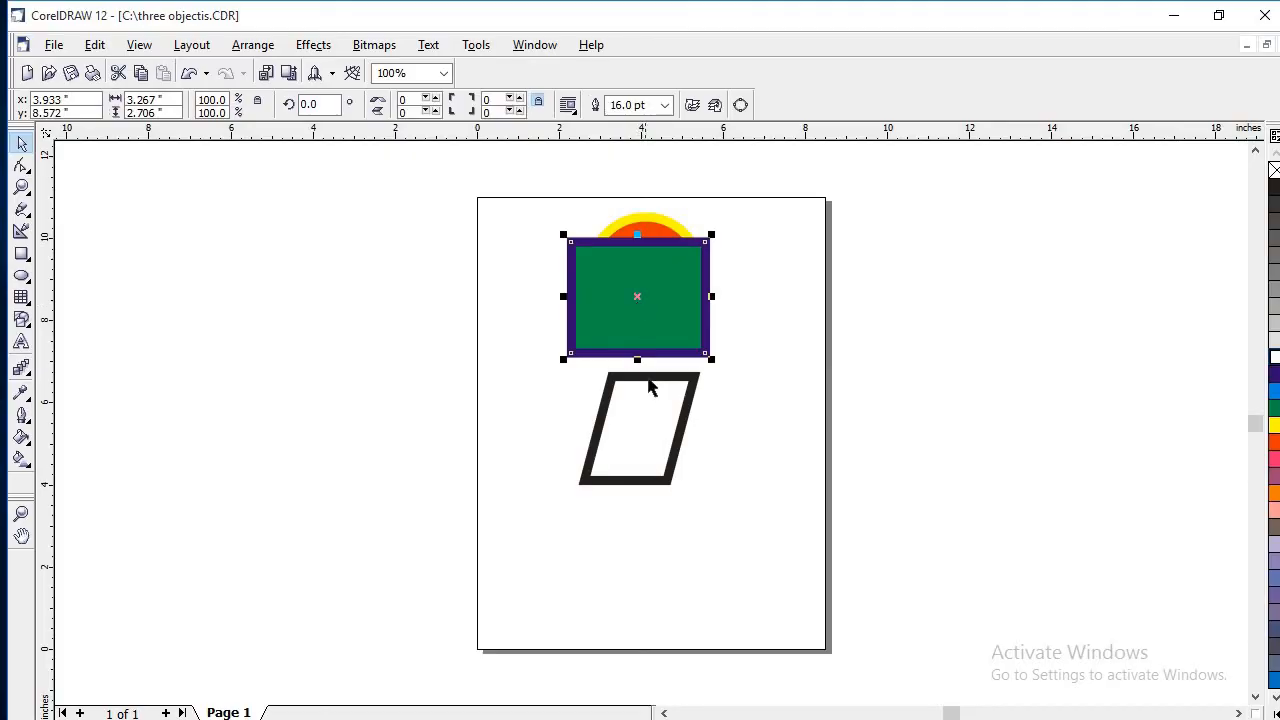
click(653, 428)
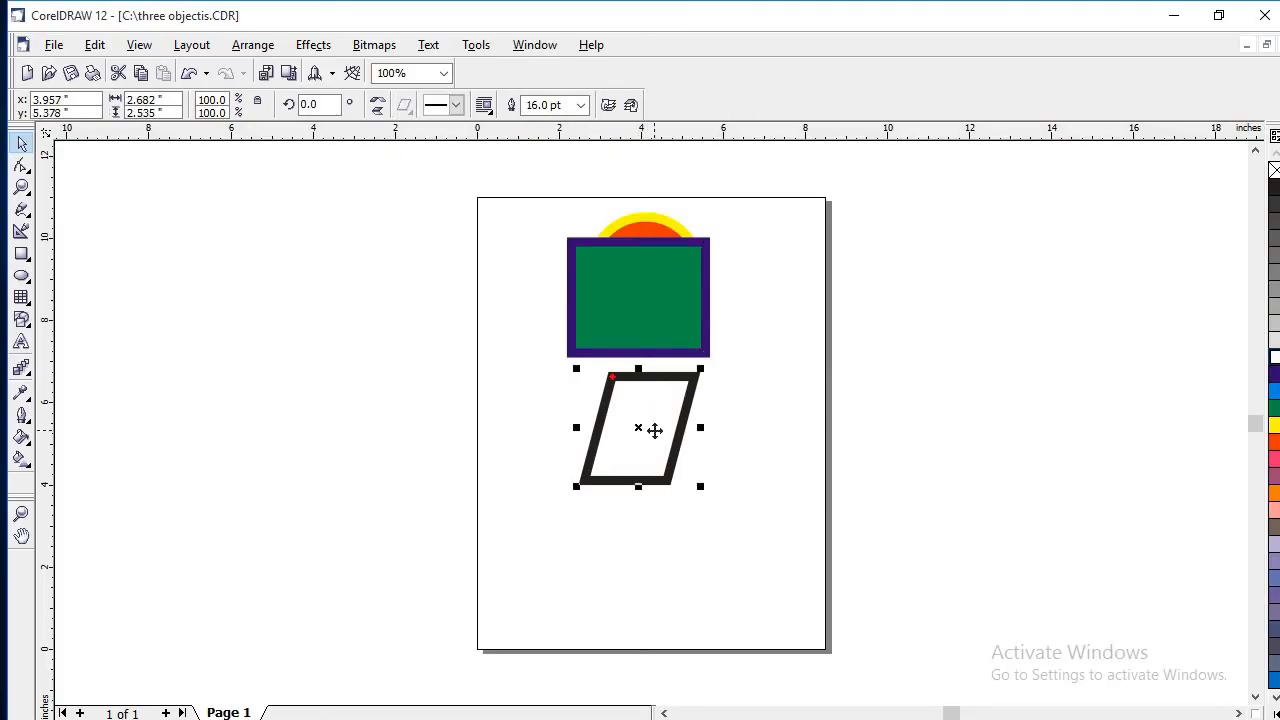
drag(645, 437, 642, 342)
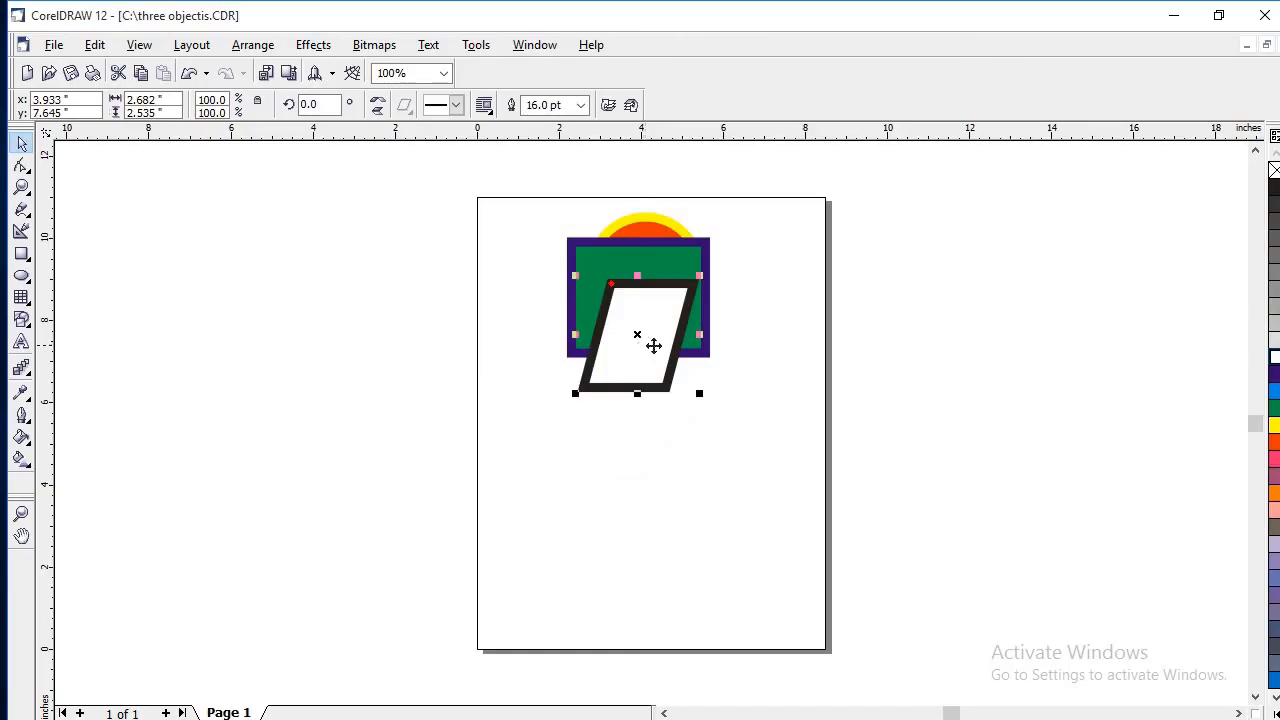
click(789, 316)
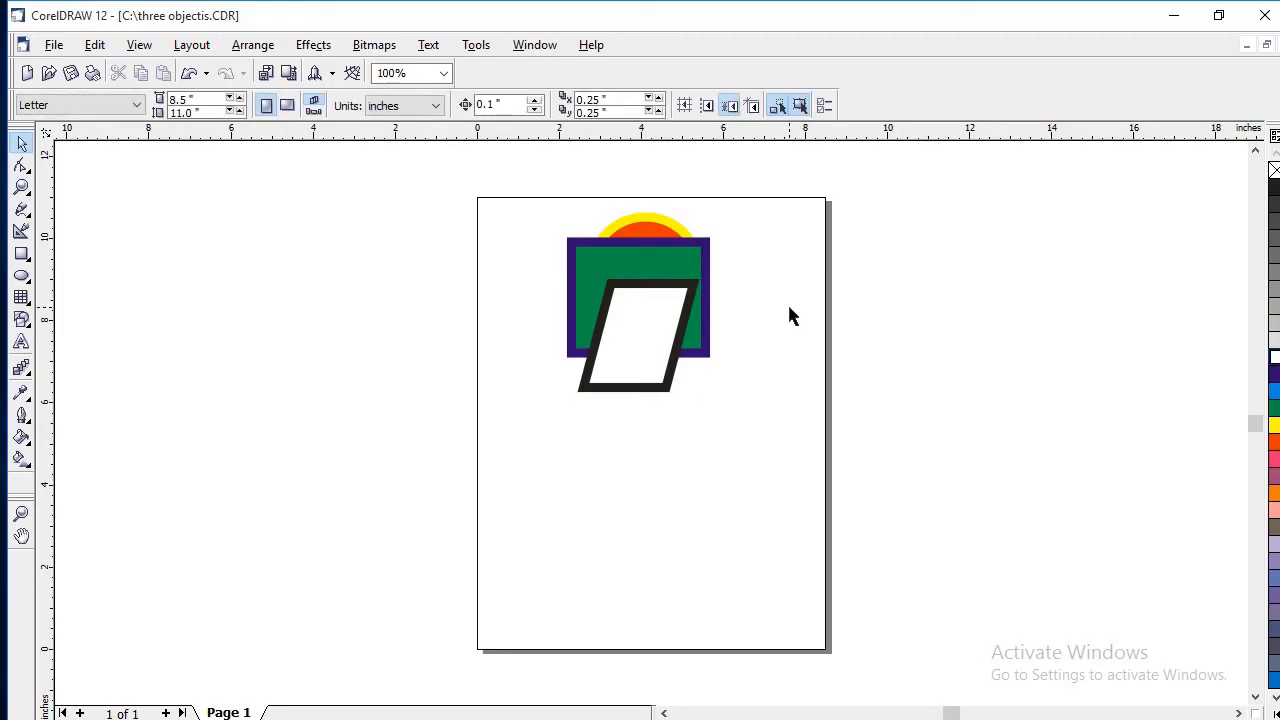
Bring the circle to the front of the stacking order, above the rectangle and the parallelogram
click(643, 231)
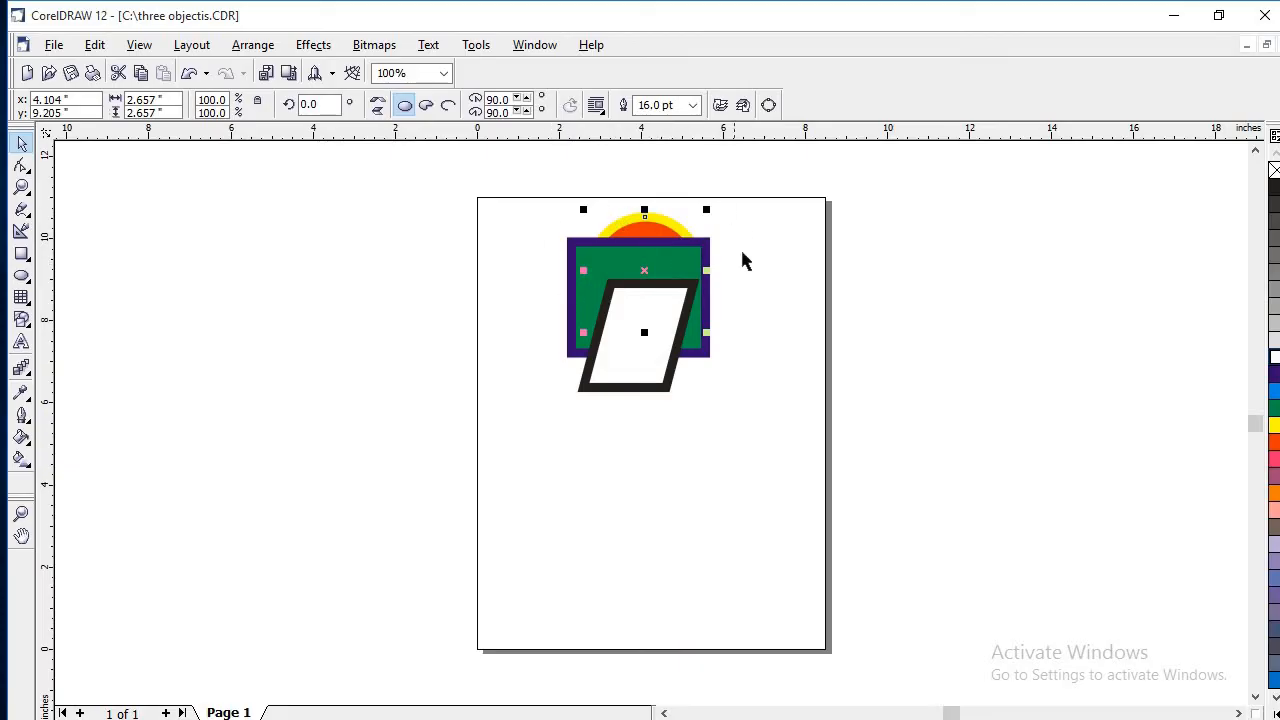
click(255, 47)
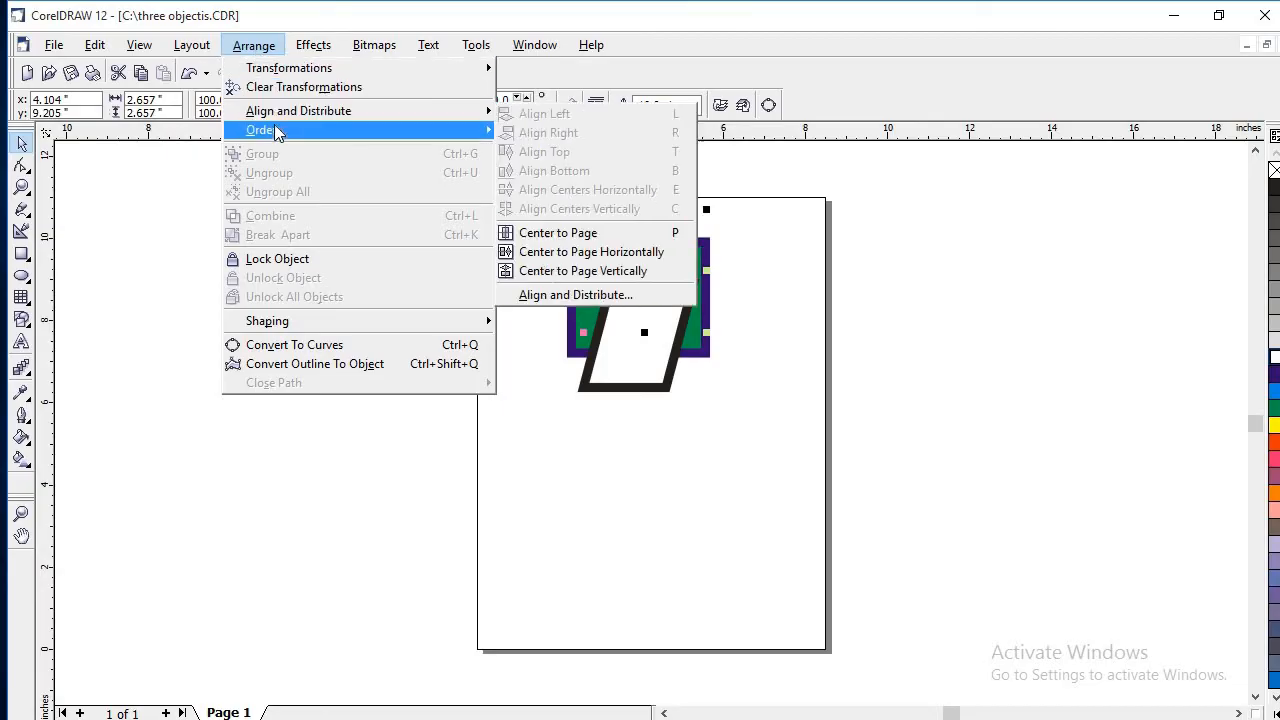
mouse_move(275, 126)
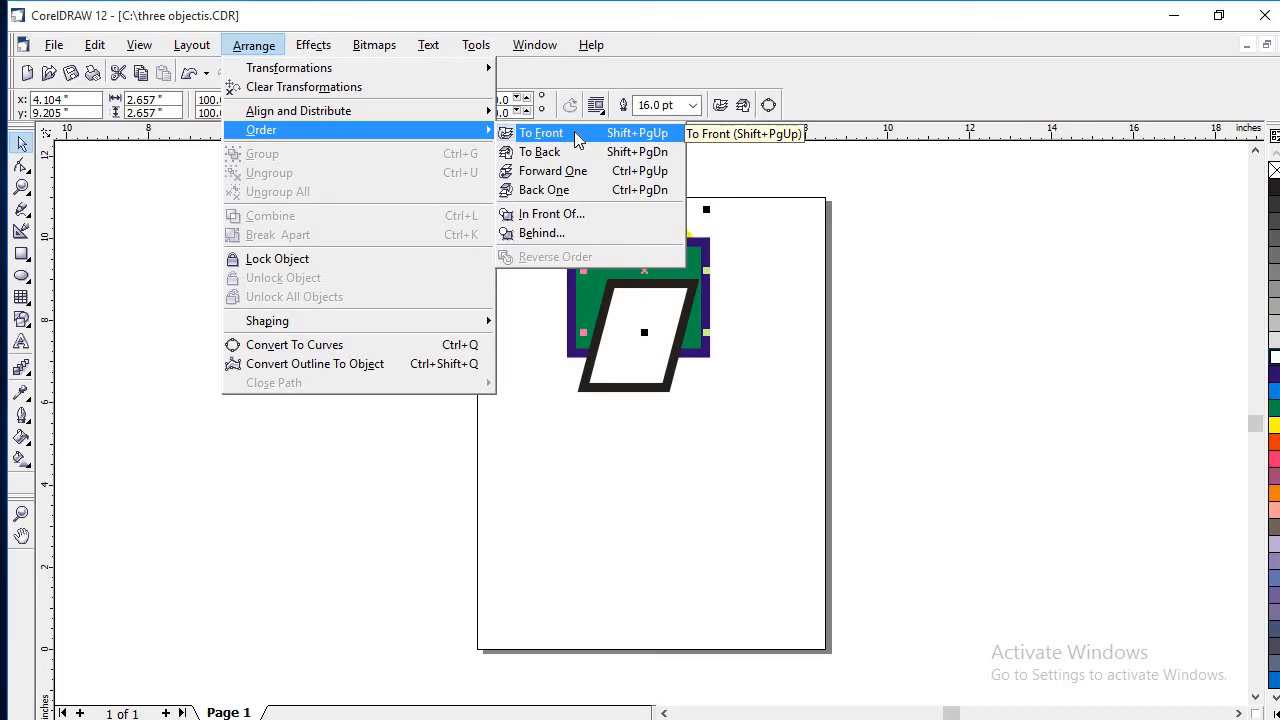
click(577, 140)
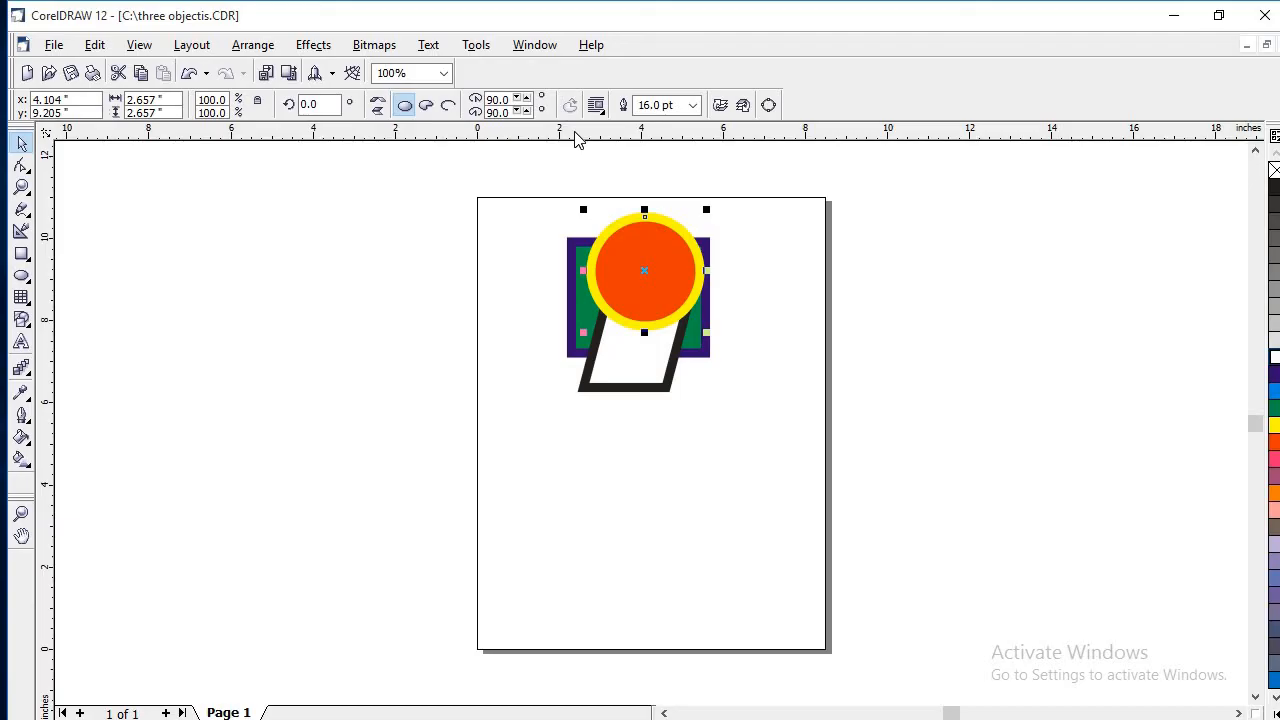
click(787, 316)
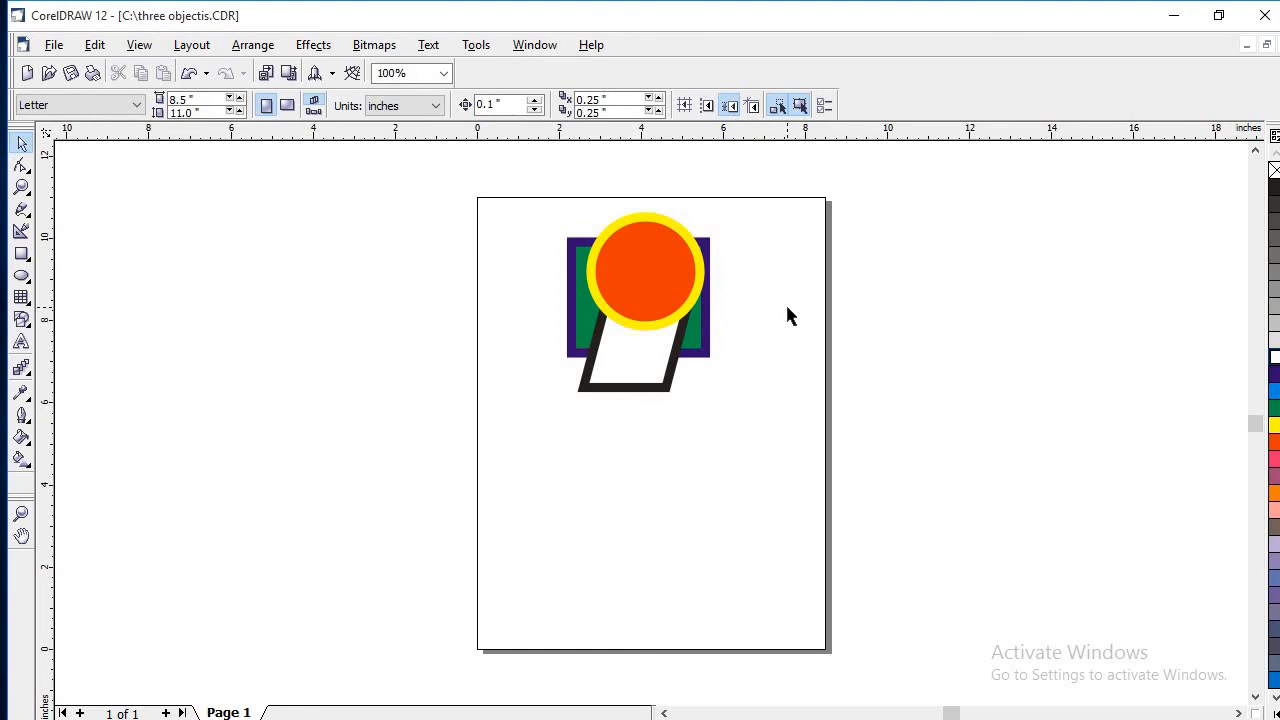
Send the parallelogram to the back of the stacking order, behind the rectangle and the circle
click(669, 342)
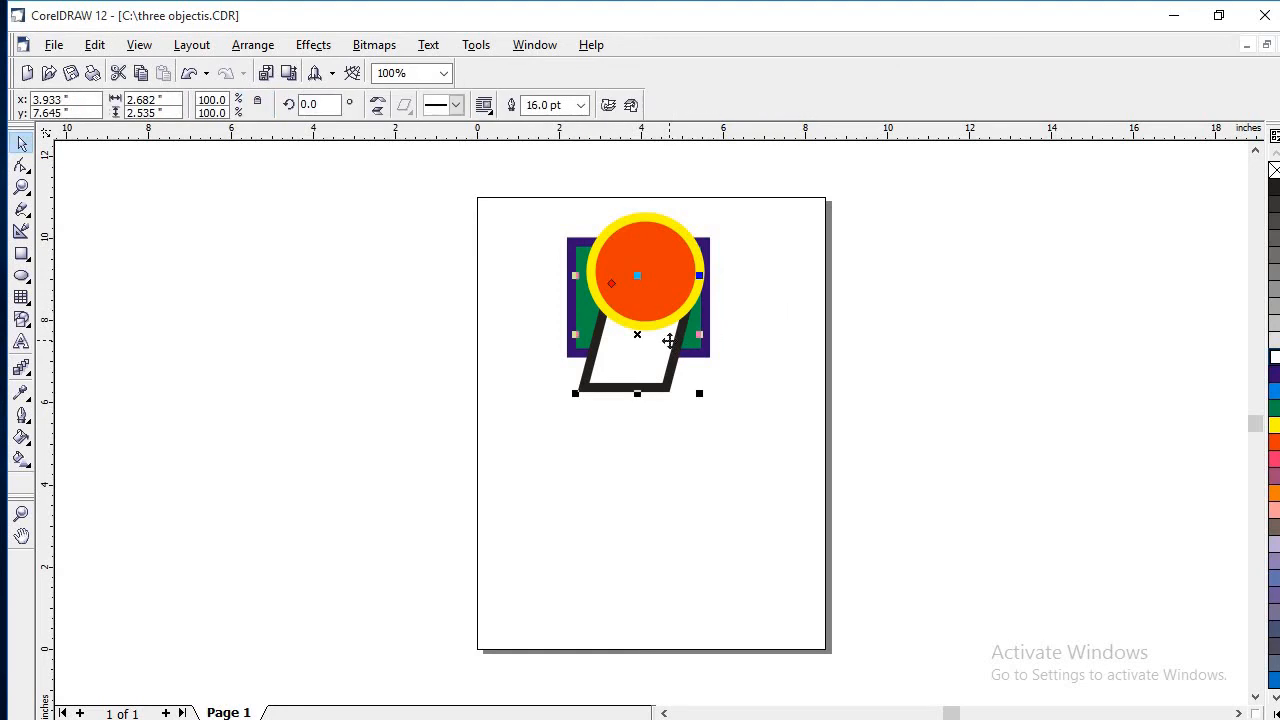
click(239, 50)
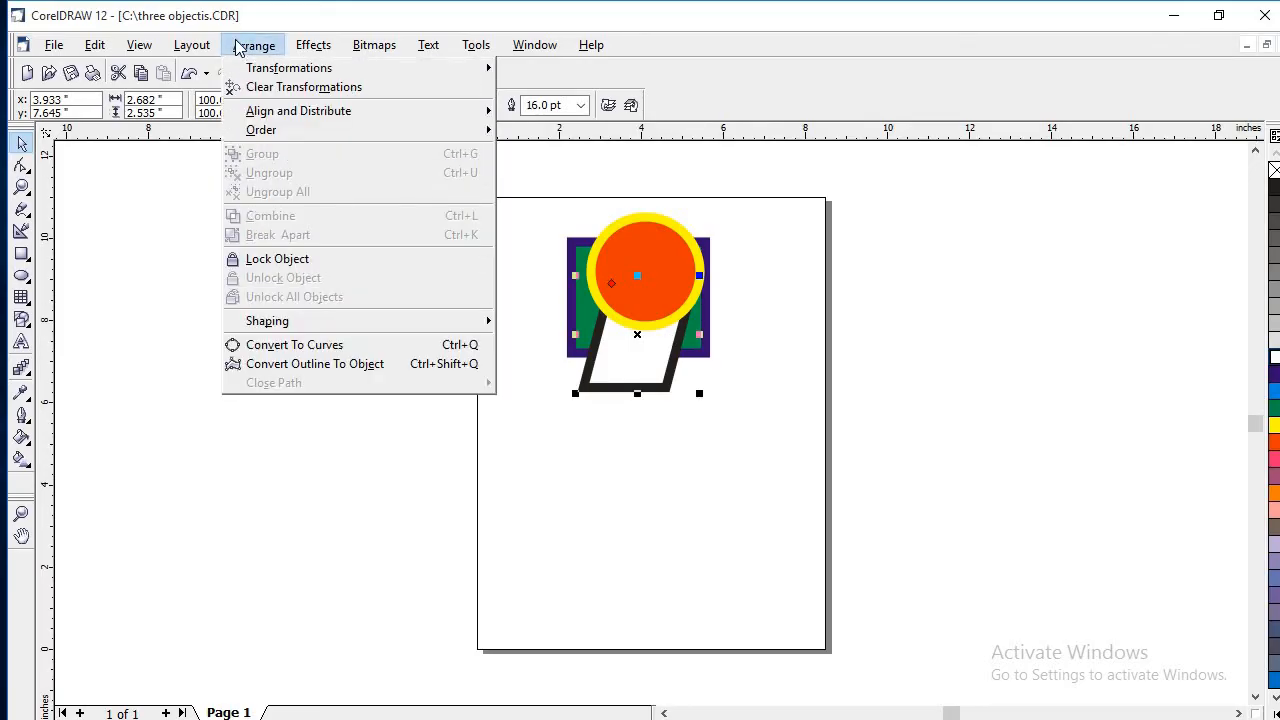
mouse_move(275, 130)
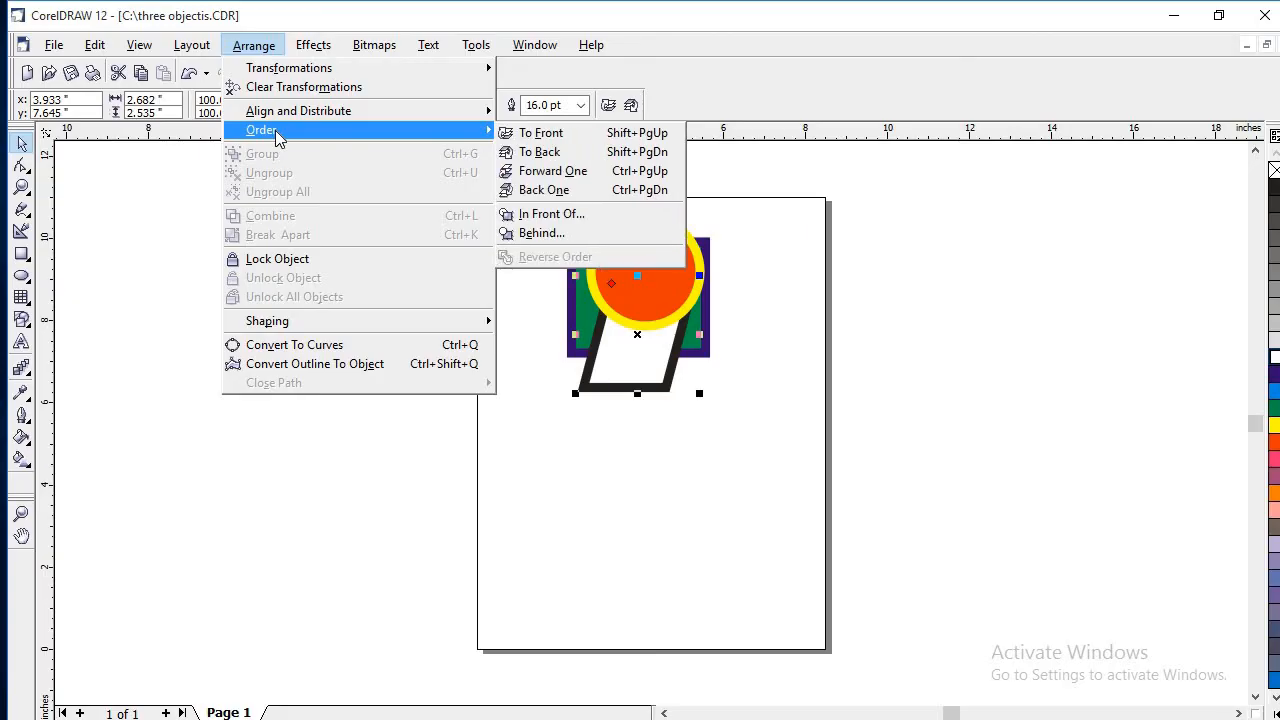
click(529, 155)
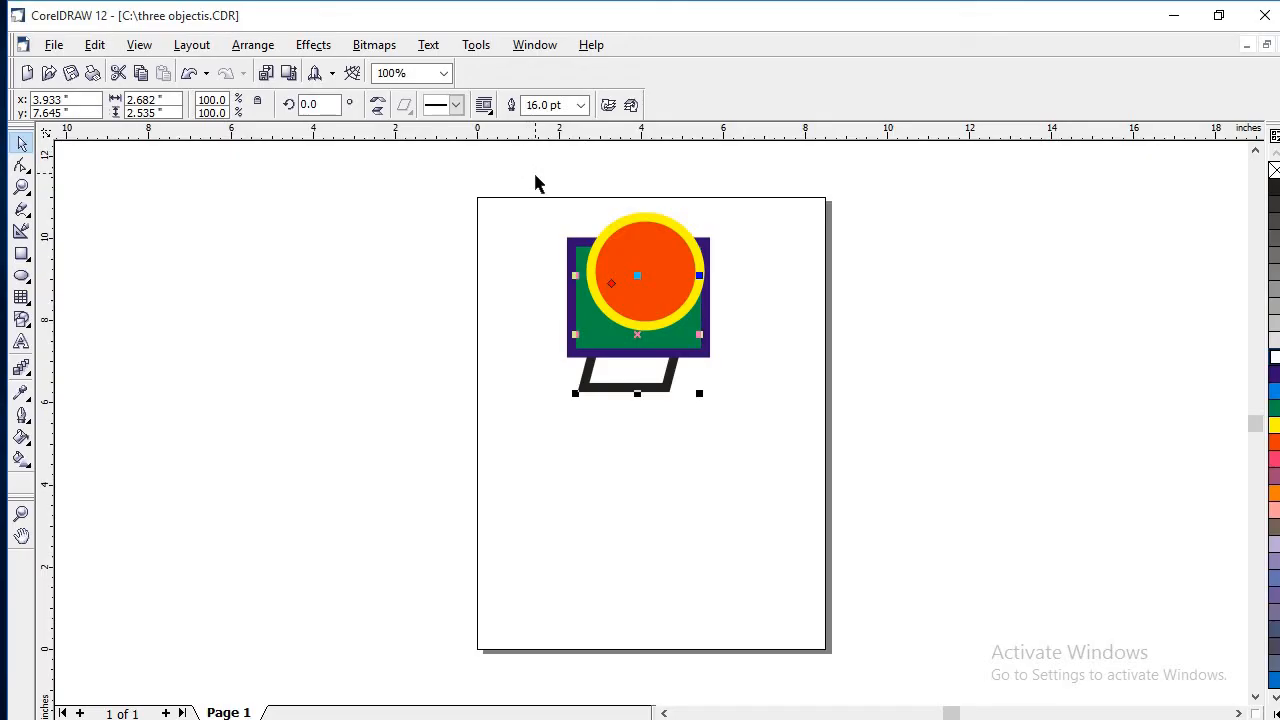
click(808, 338)
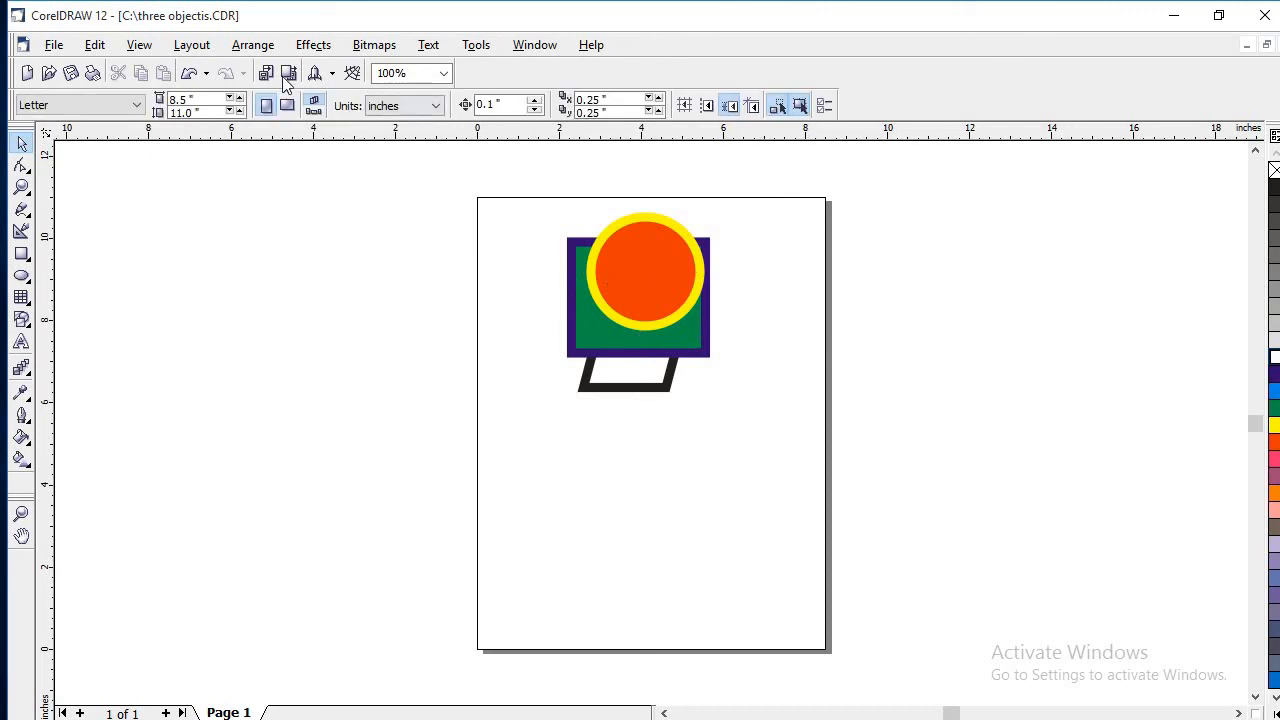
Move the green rectangle forward one level in the stacking order, in front of the circle
click(241, 50)
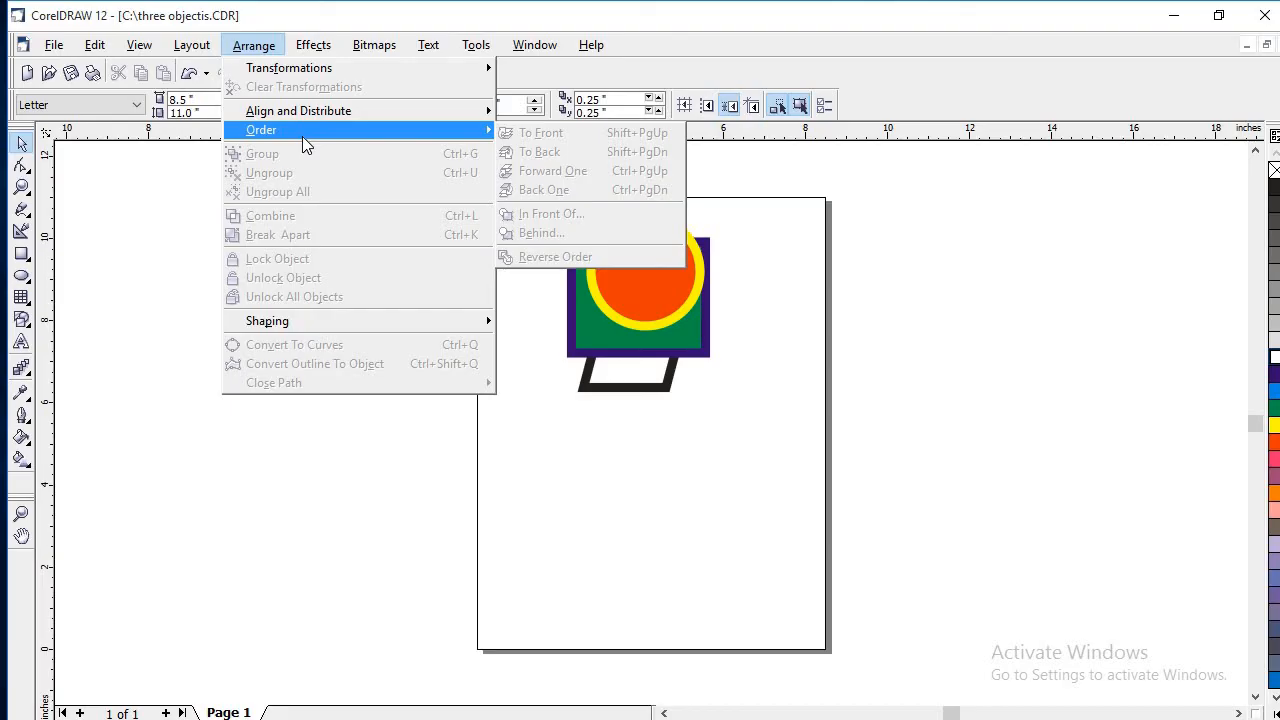
click(754, 256)
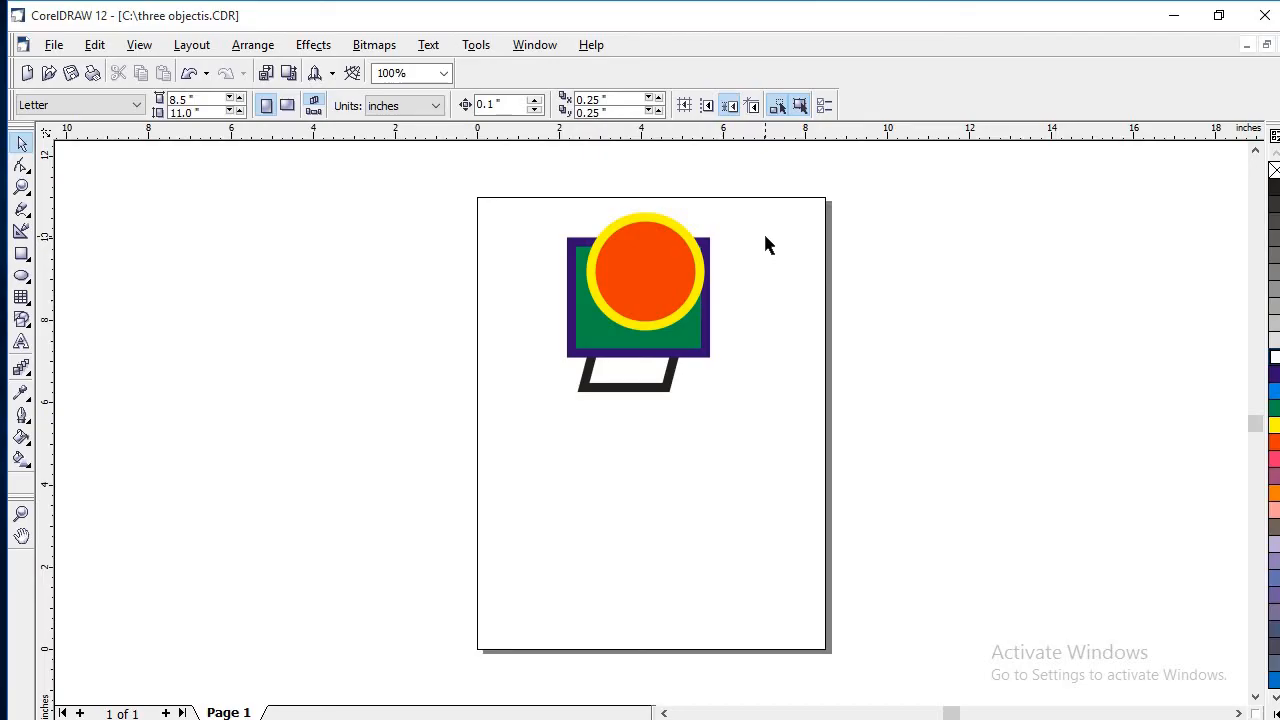
click(697, 338)
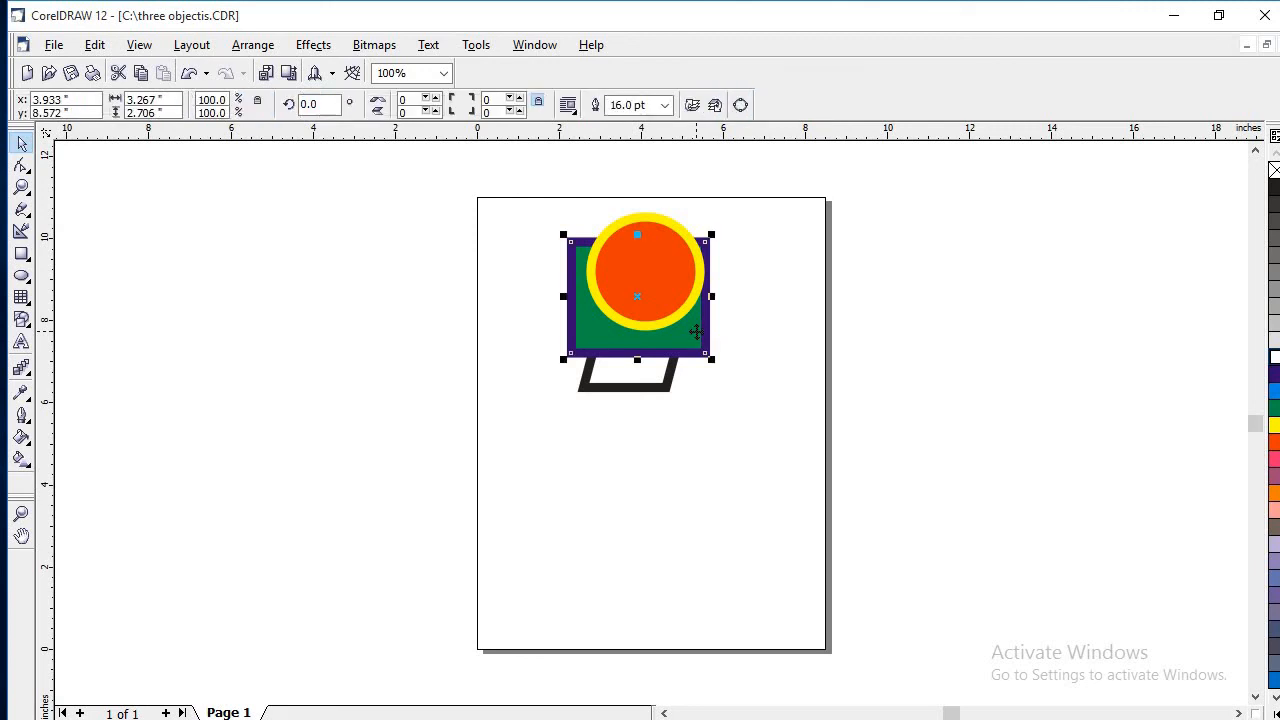
click(241, 54)
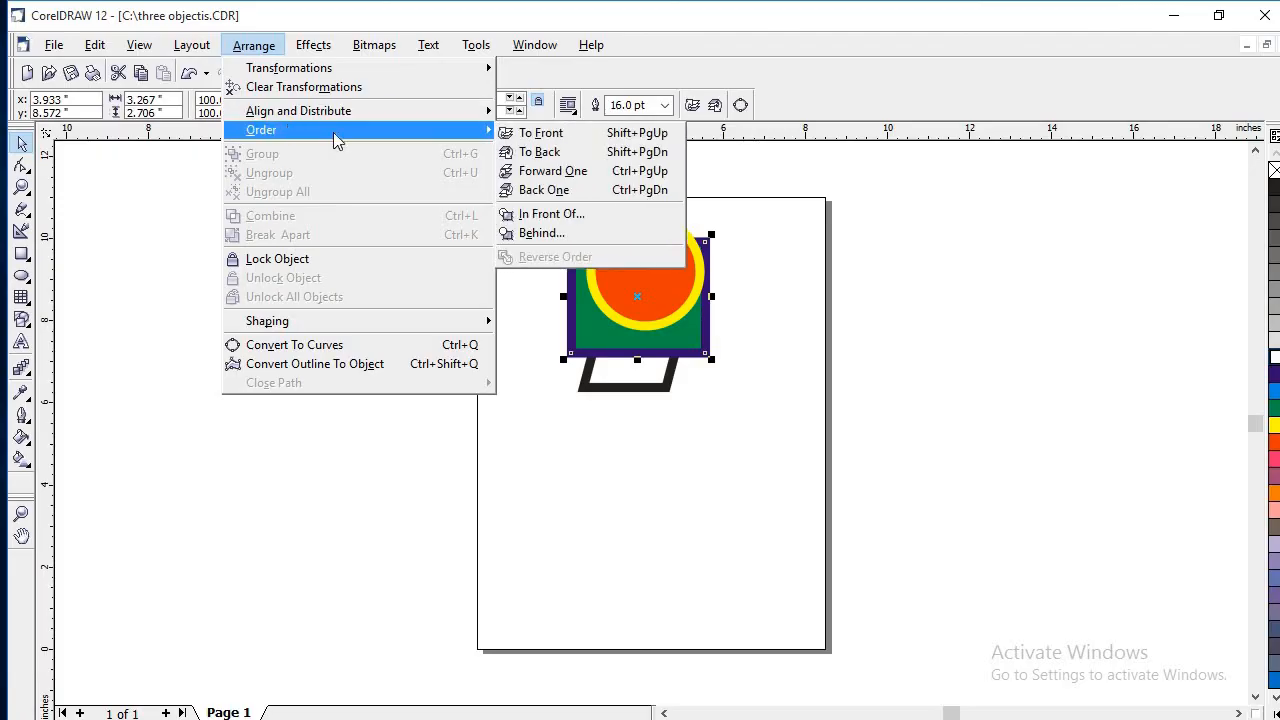
click(610, 178)
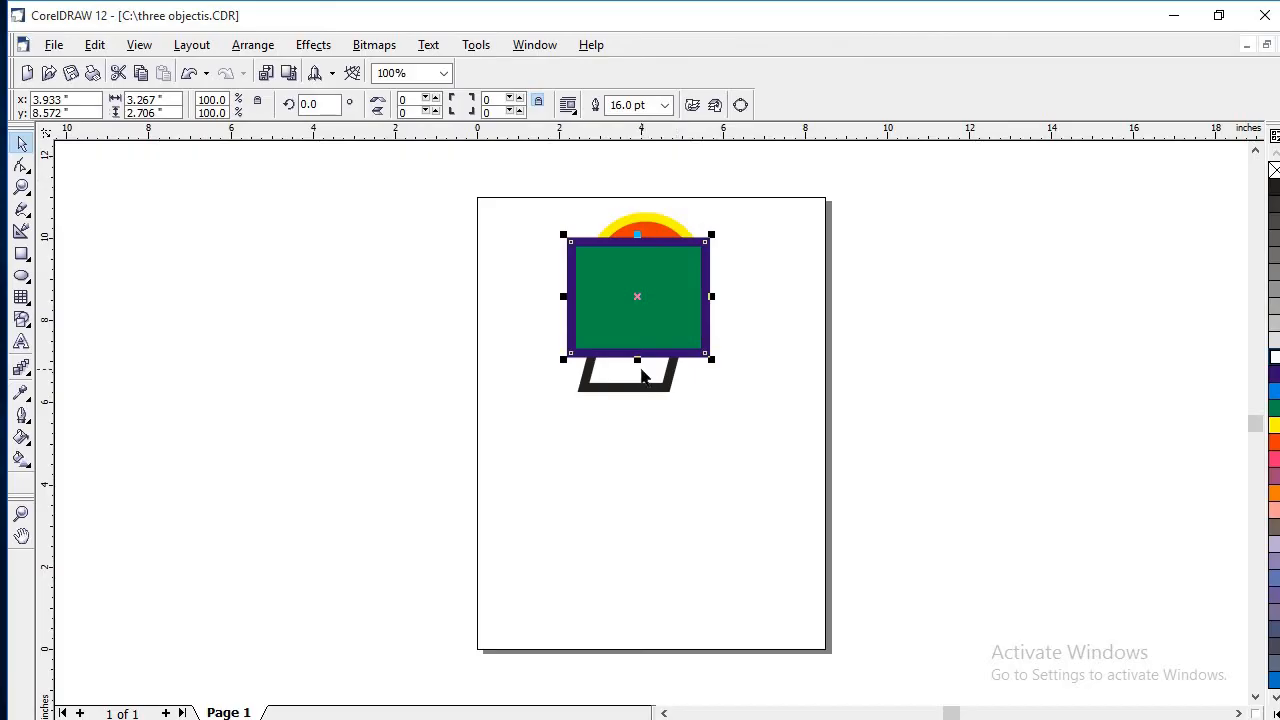
click(748, 265)
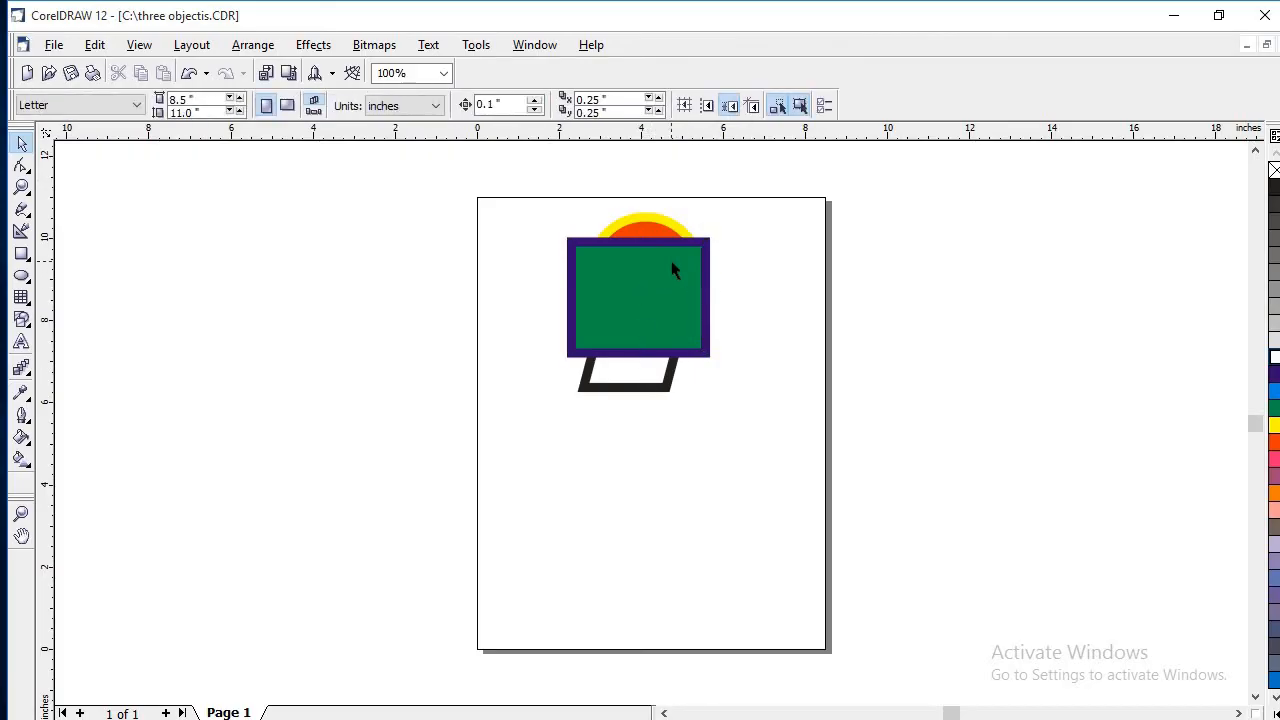
Move the green rectangle back one level in the stacking order, behind the circle
click(669, 272)
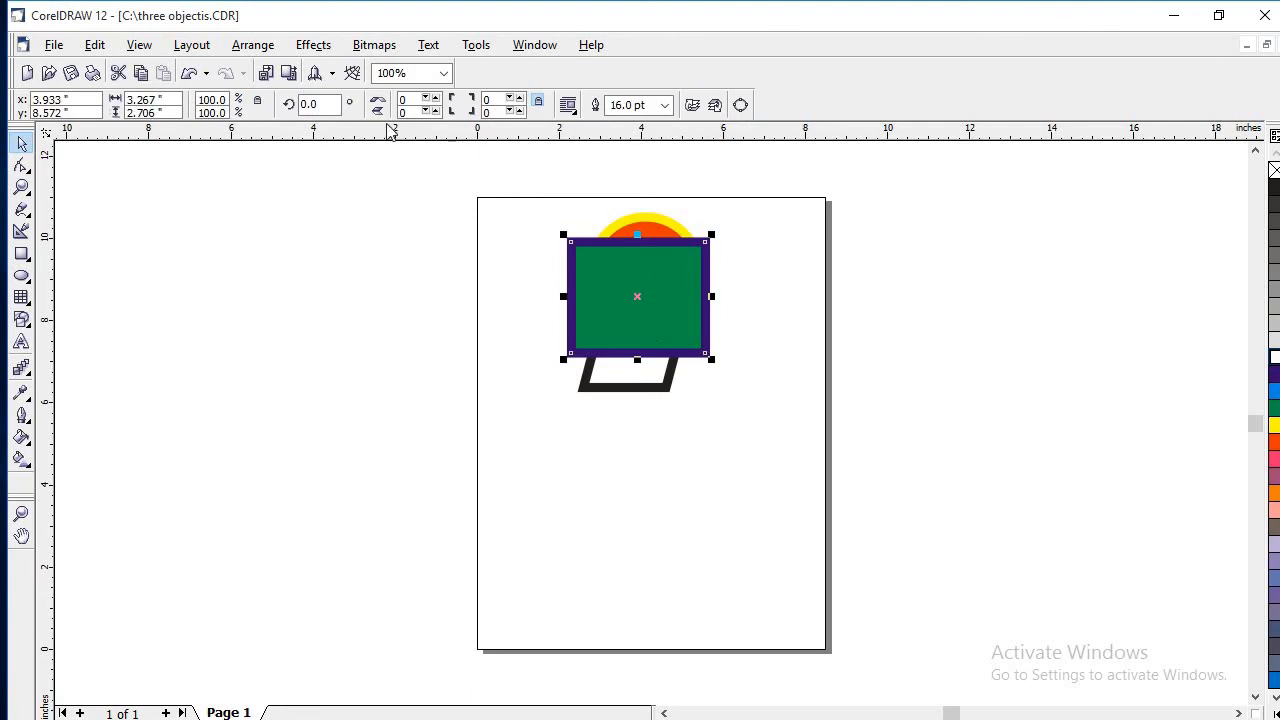
click(262, 48)
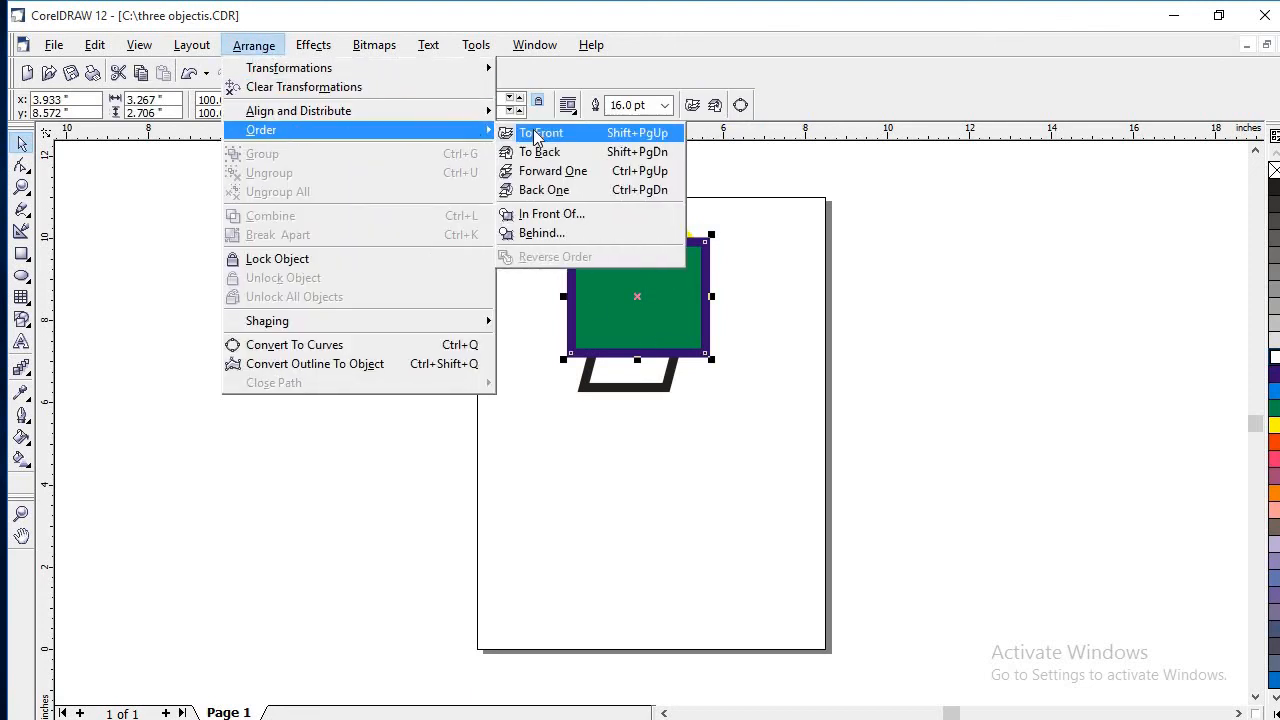
click(604, 194)
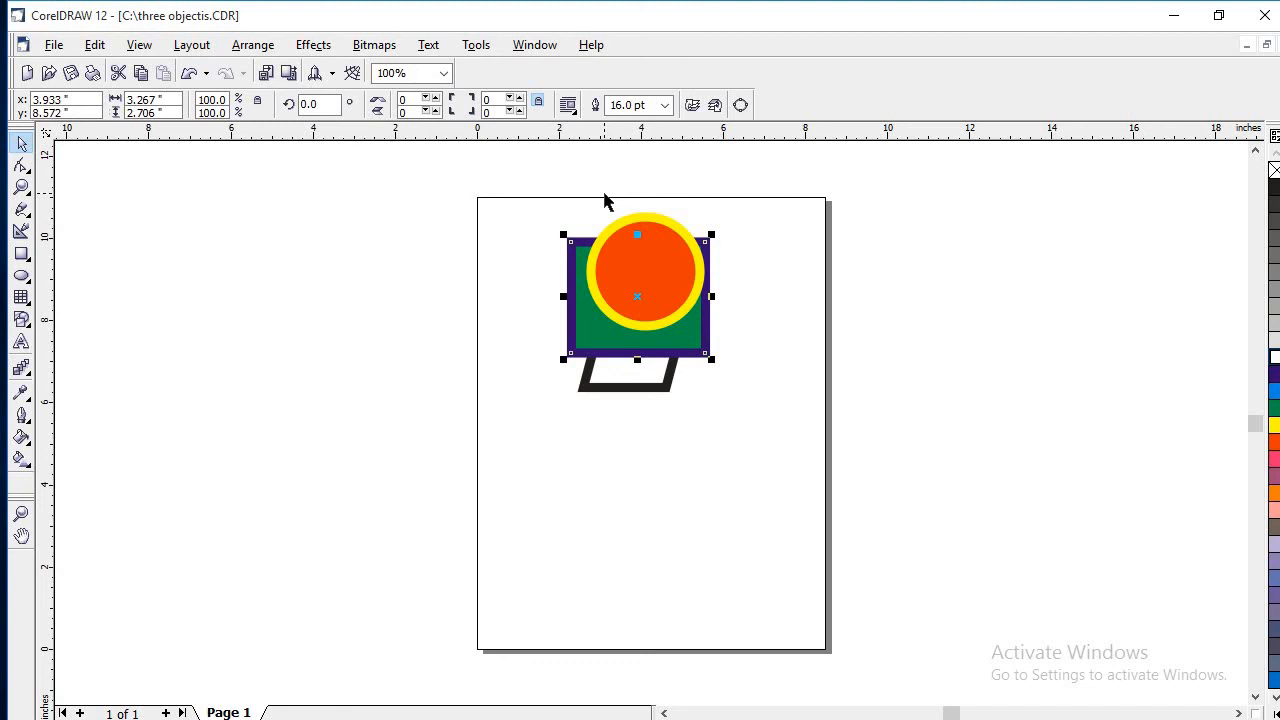
Save the changes to the three objectis drawing and exit the program
click(55, 46)
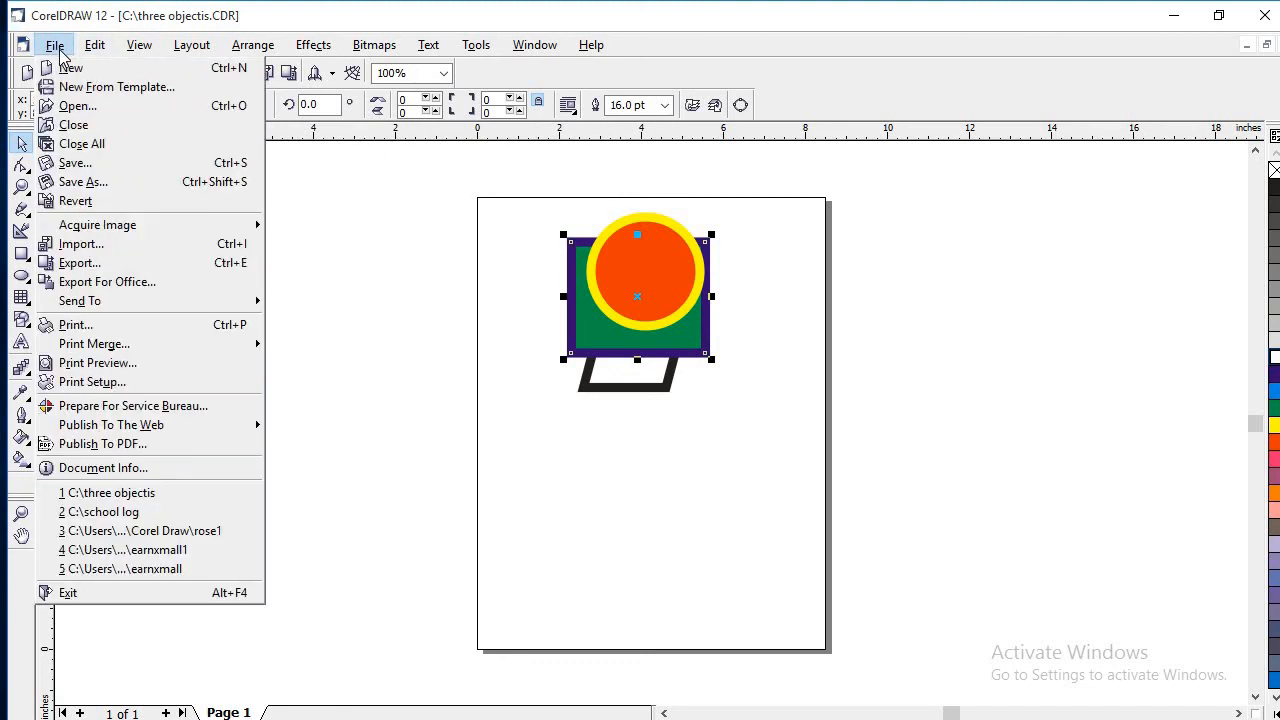
click(74, 164)
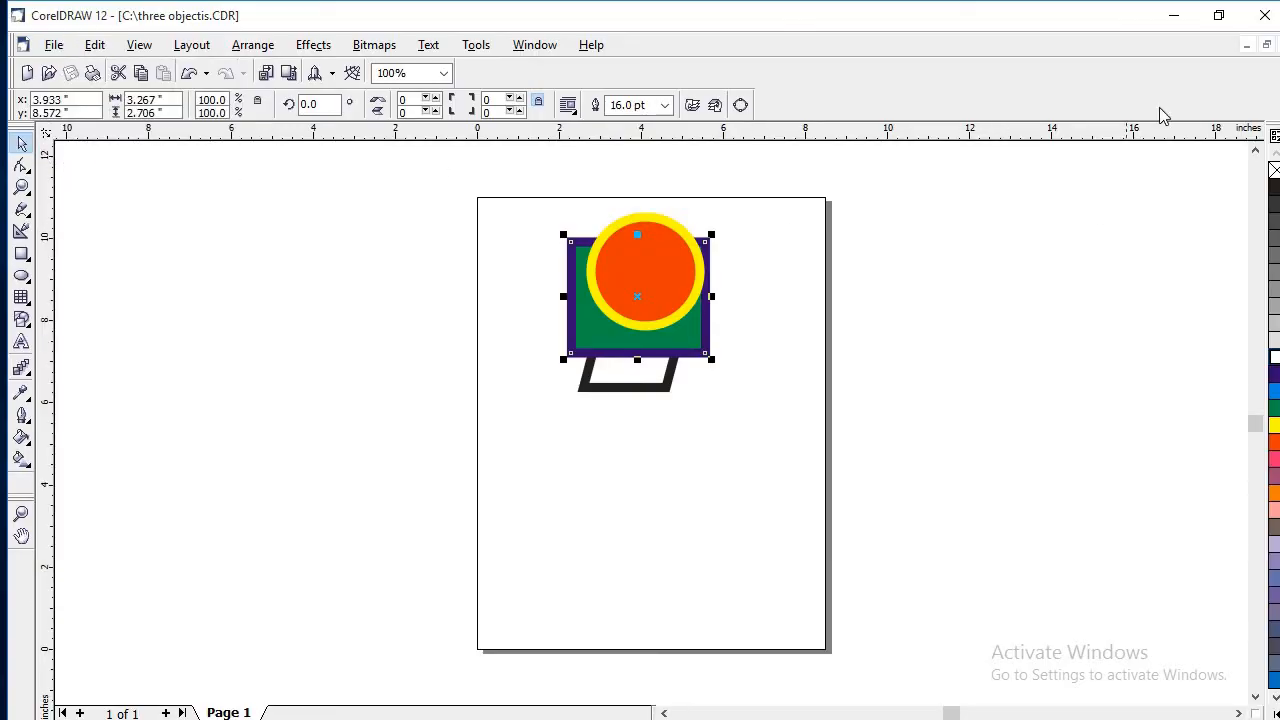
click(1268, 14)
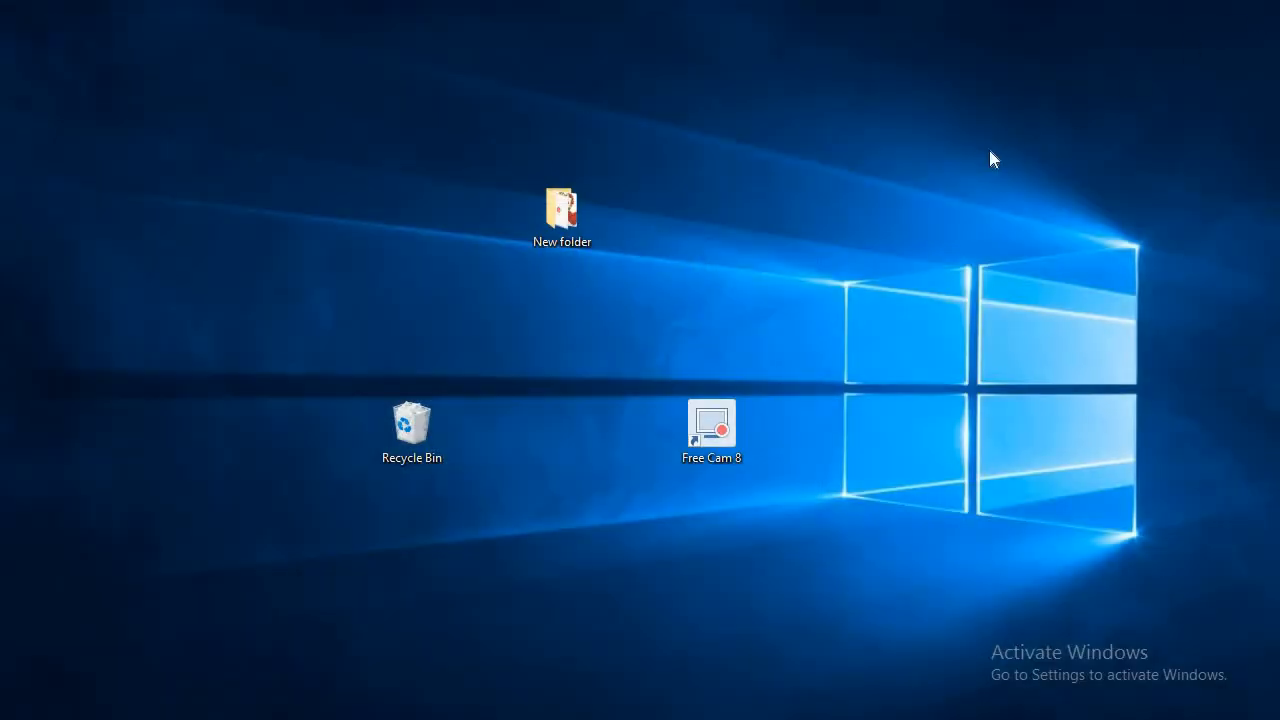